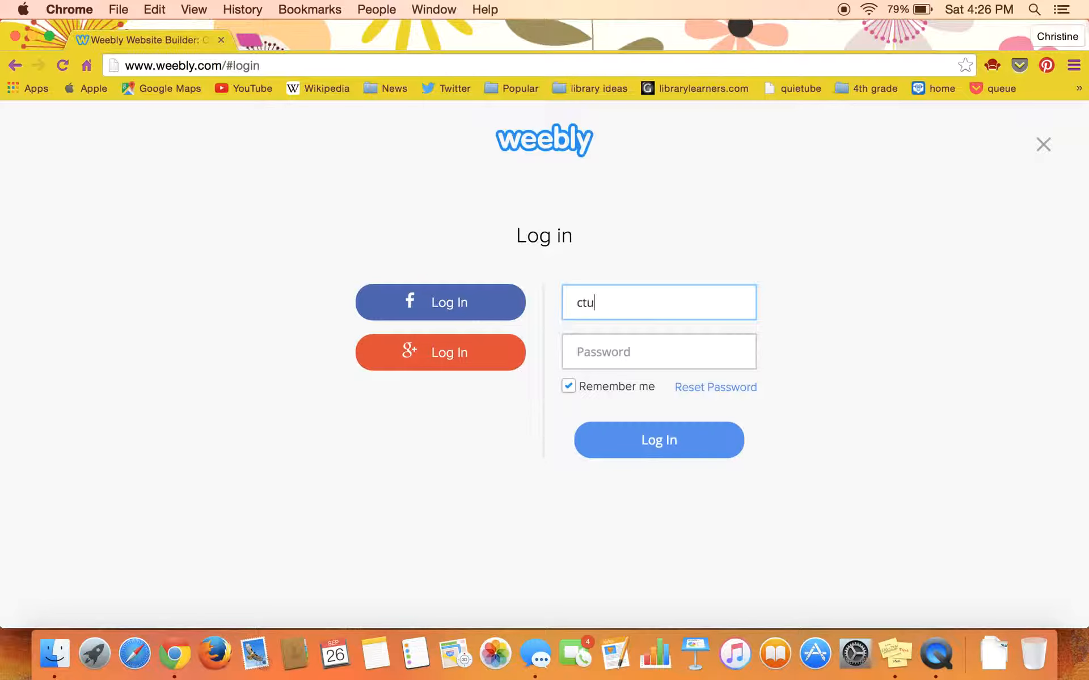
Step: Log in to Weebly by entering the account's e-mail address and password
{"action": "left_click", "coordinate": [639, 357]}
{"action": "type", "text": "•"}
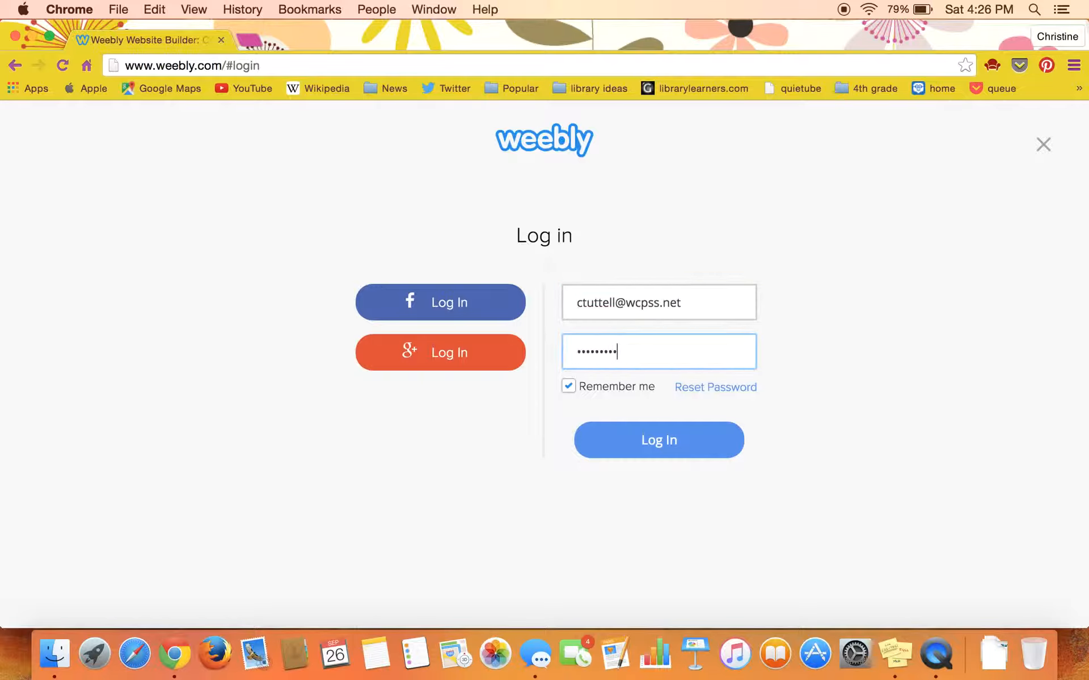
{"action": "left_click", "coordinate": [638, 453]}
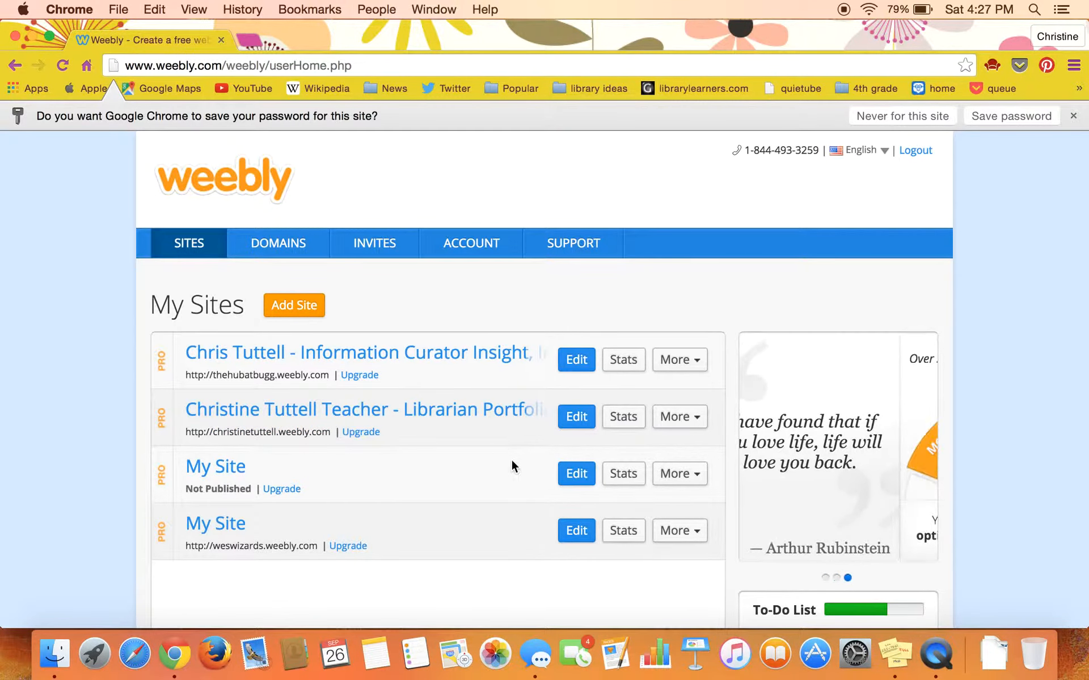
Step: Open the unpublished My Site for editing and reserve a weebly.com subdomain based on the account holder's name
{"action": "left_click", "coordinate": [577, 478]}
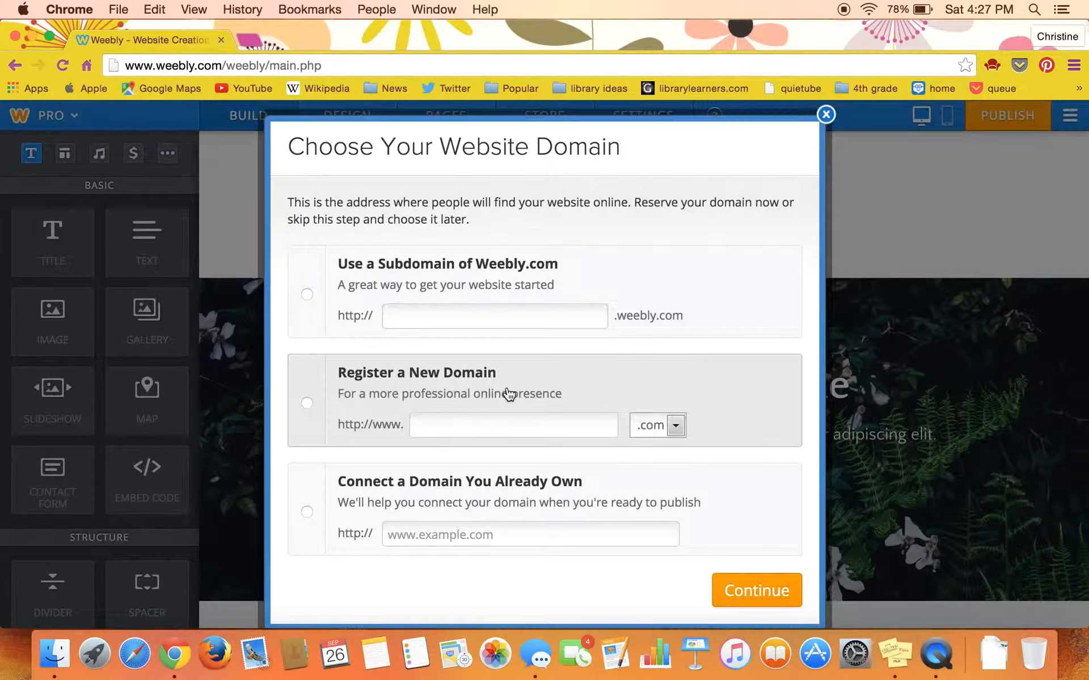
{"action": "left_click", "coordinate": [492, 318]}
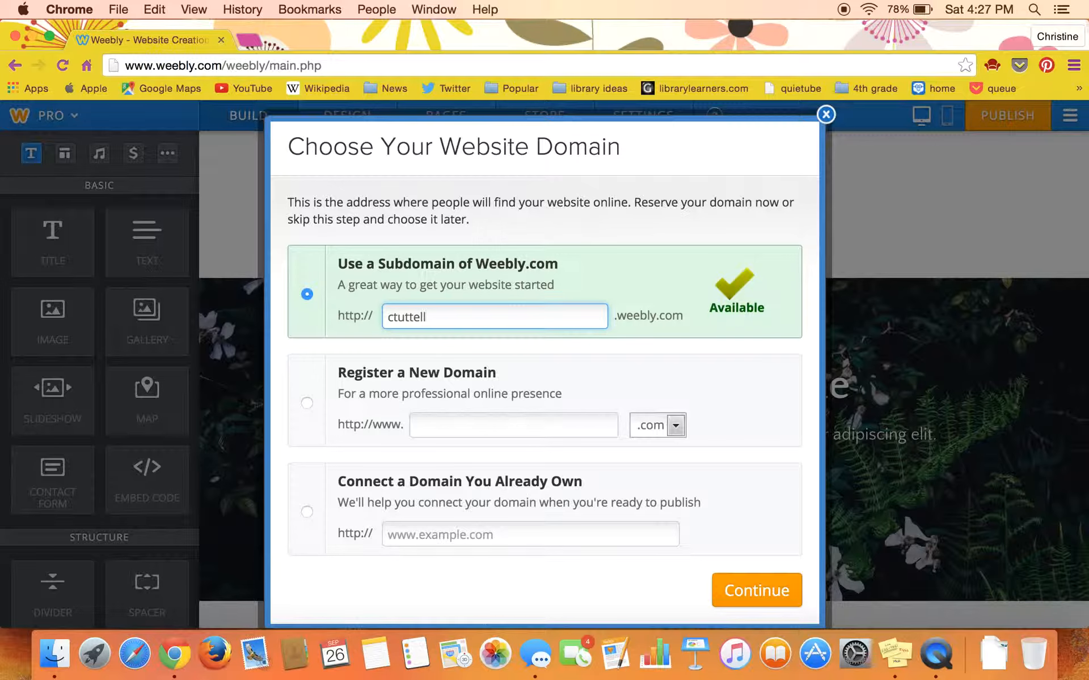
{"action": "left_click", "coordinate": [748, 593]}
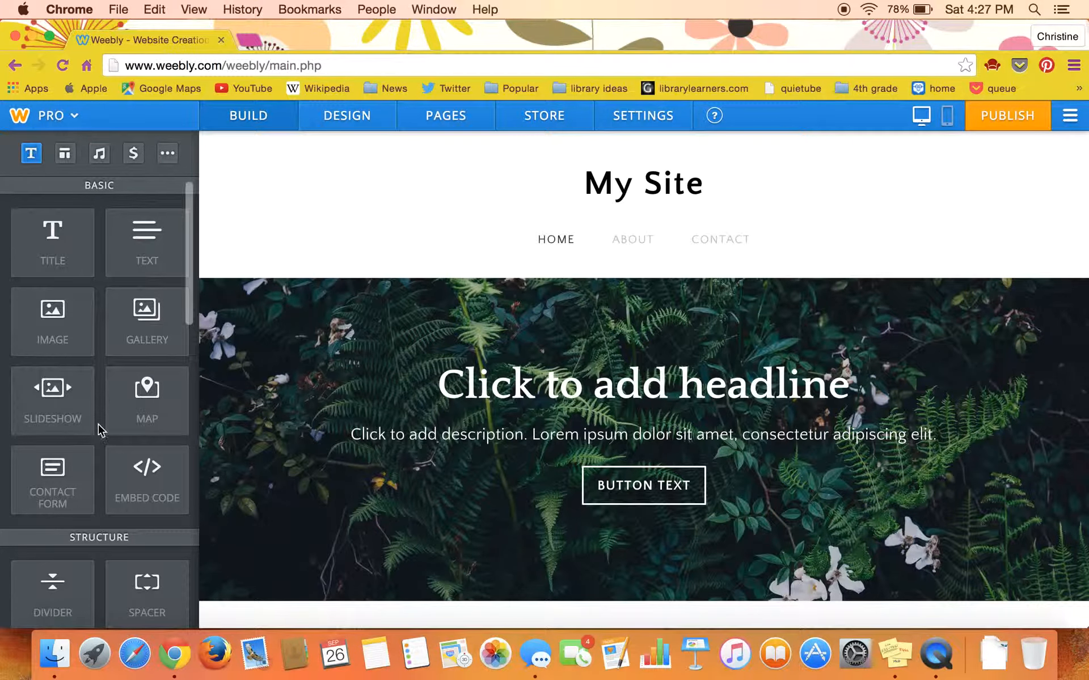
Step: Change the site's theme to the Healthy Living design with the orange tree, keeping its orange colour option
{"action": "left_click", "coordinate": [348, 117]}
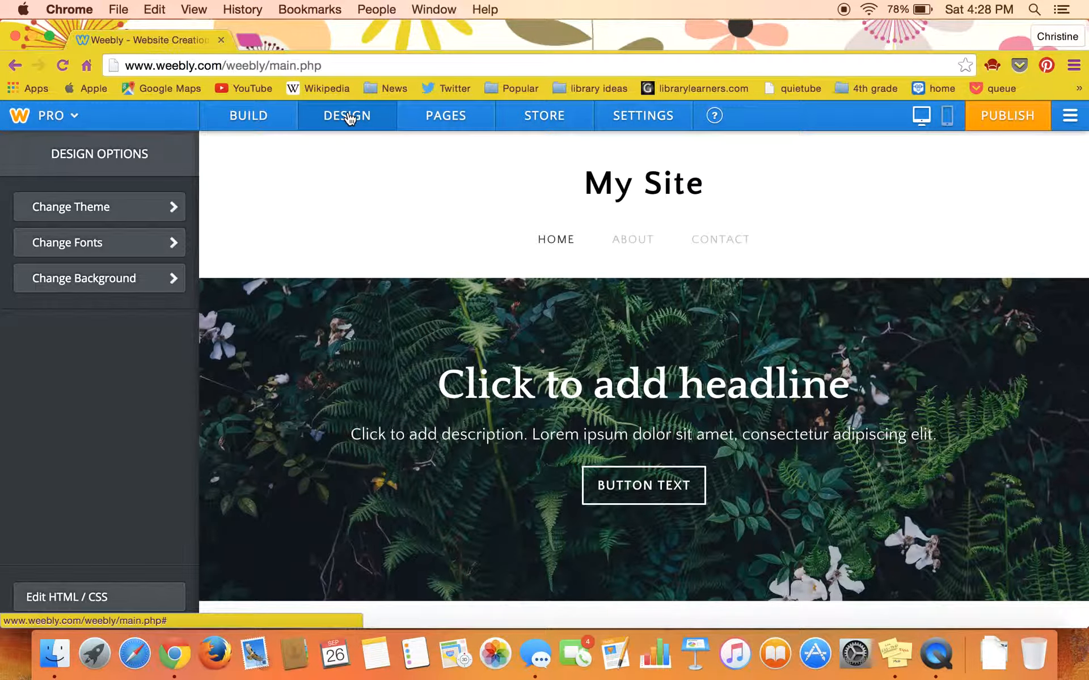
{"action": "left_click", "coordinate": [145, 219]}
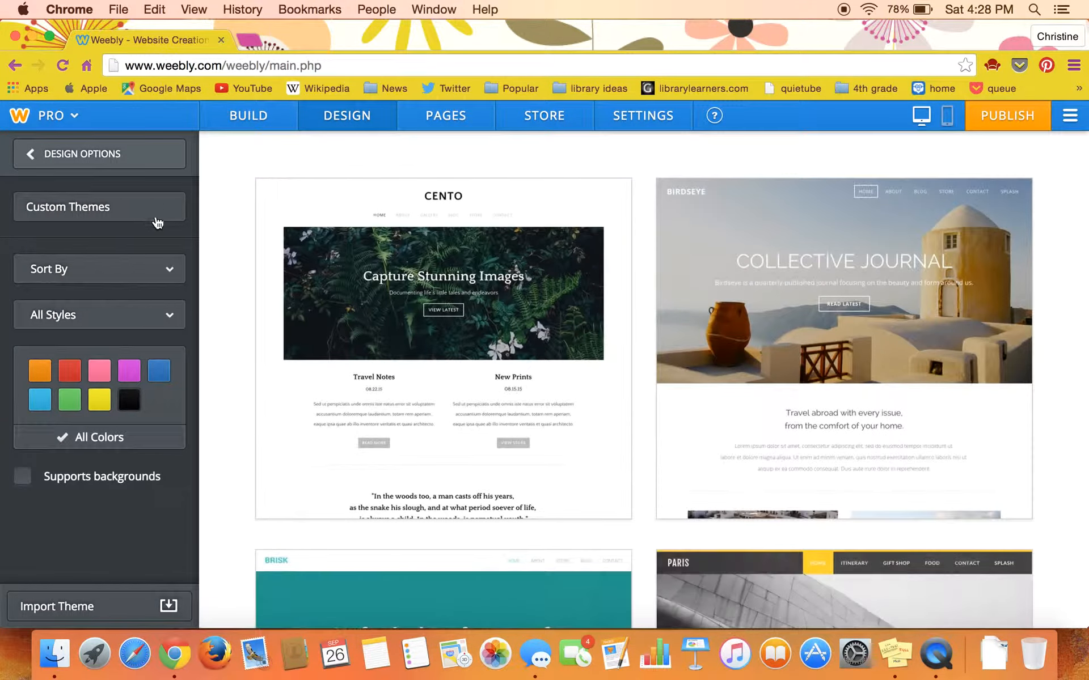
{"action": "mouse_move", "coordinate": [383, 271]}
{"action": "scroll", "coordinate": [384, 270], "scroll_direction": "down", "scroll_amount": 10}
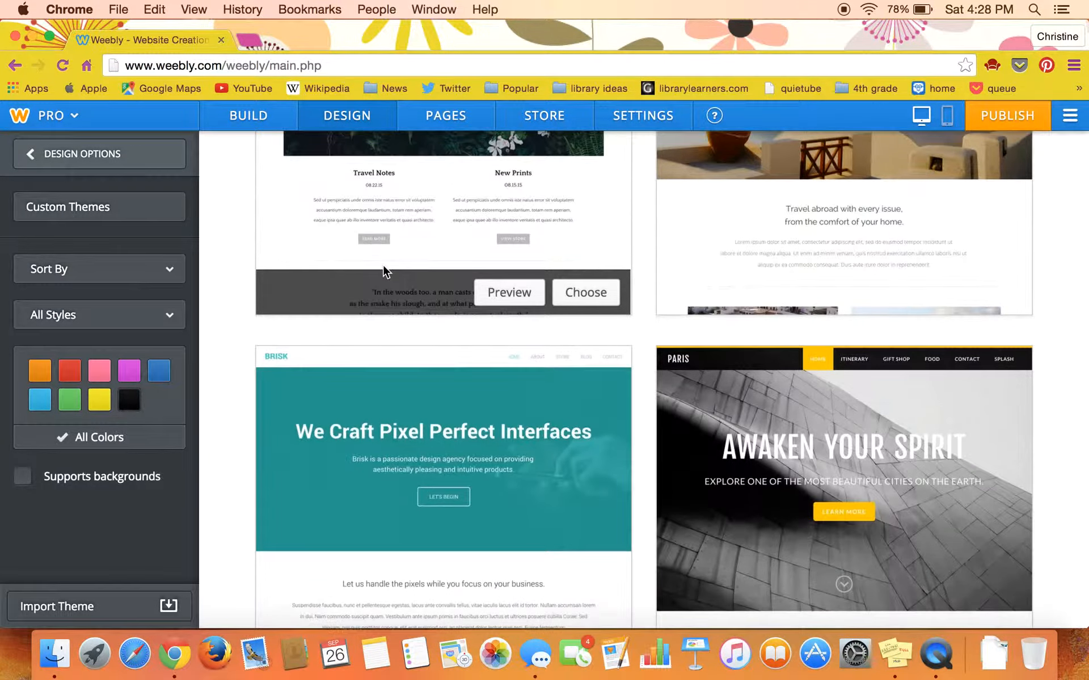
{"action": "scroll", "coordinate": [383, 267], "scroll_direction": "down", "scroll_amount": 6}
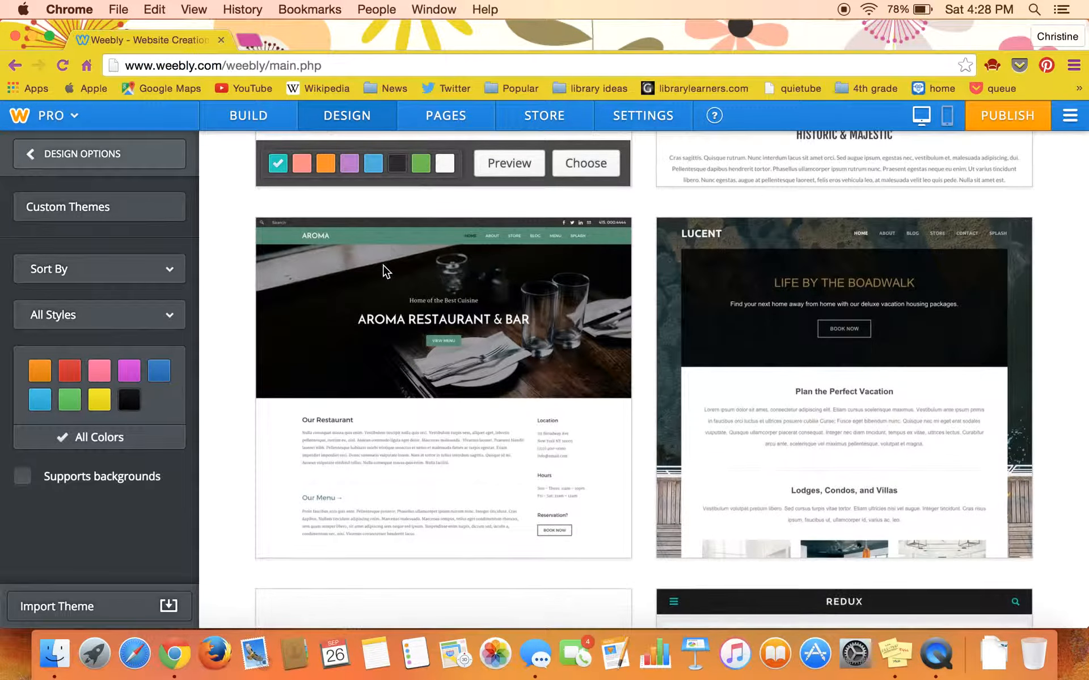
{"action": "scroll", "coordinate": [384, 272], "scroll_direction": "down", "scroll_amount": 6}
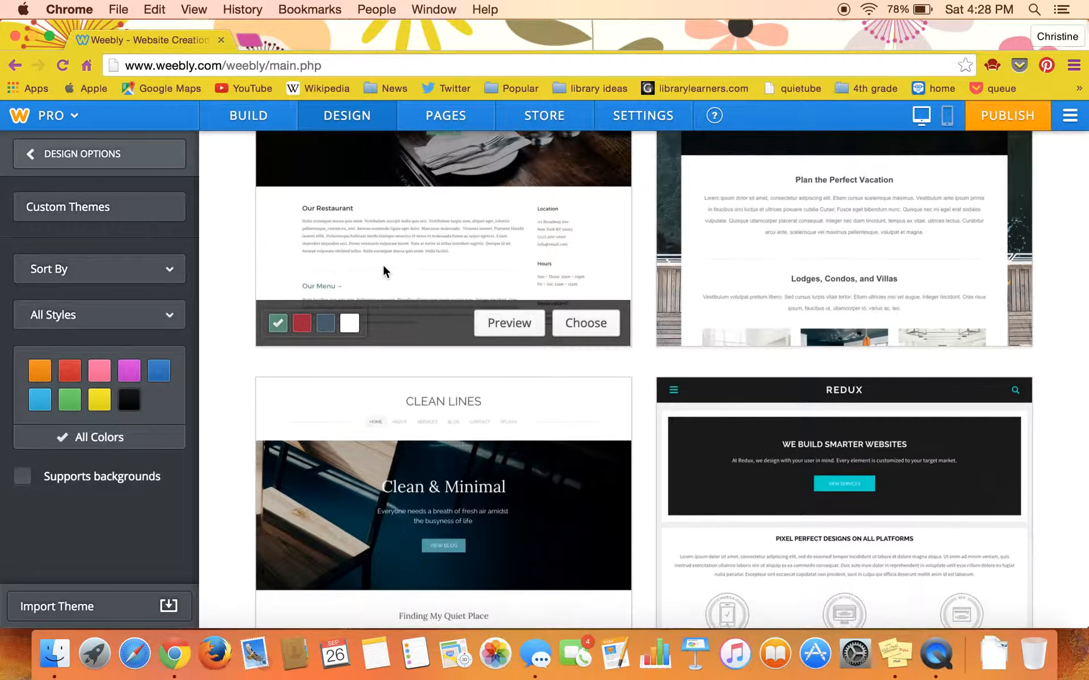
{"action": "scroll", "coordinate": [384, 267], "scroll_direction": "down", "scroll_amount": 5}
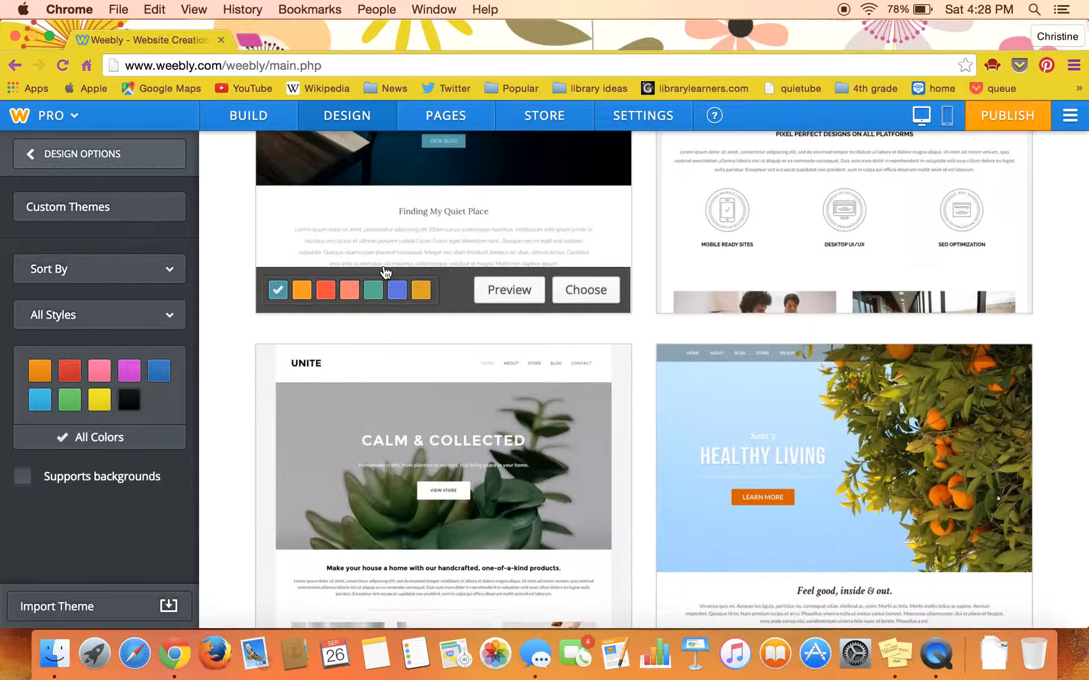
{"action": "scroll", "coordinate": [383, 268], "scroll_direction": "down", "scroll_amount": 1}
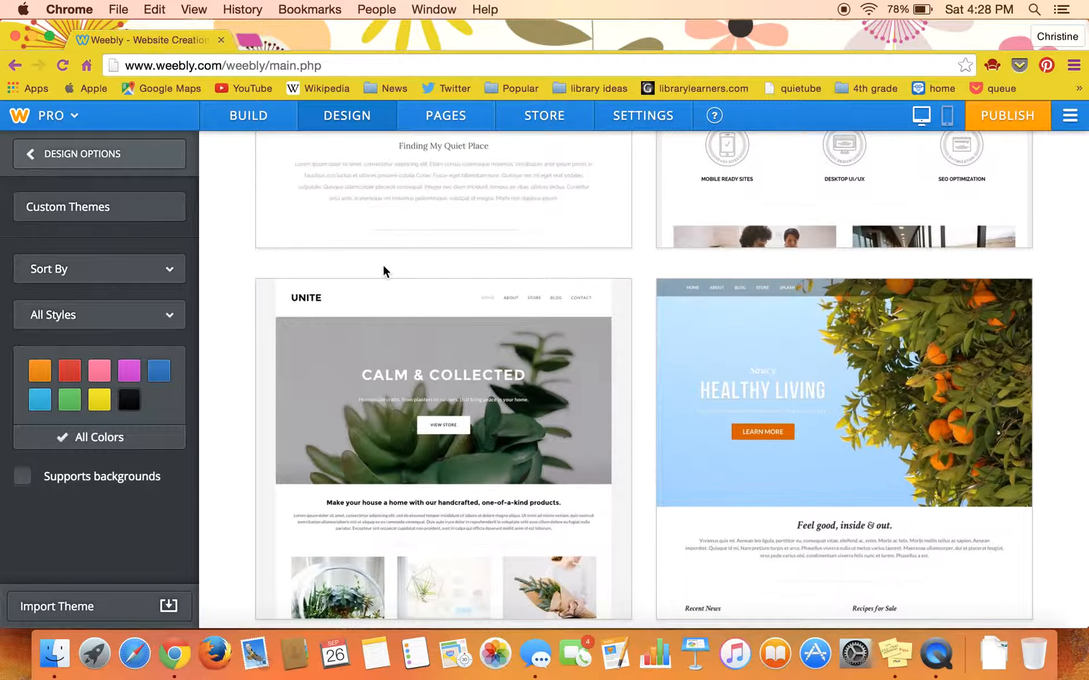
{"action": "scroll", "coordinate": [383, 267], "scroll_direction": "down", "scroll_amount": 2}
{"action": "scroll", "coordinate": [383, 265], "scroll_direction": "down", "scroll_amount": 1}
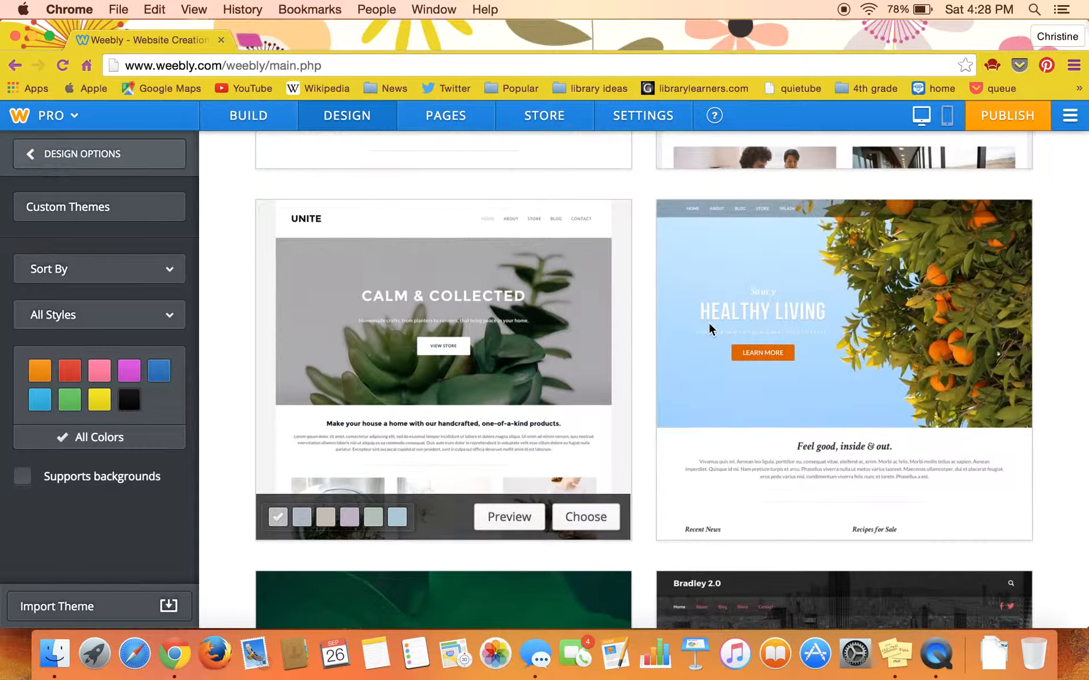
{"action": "mouse_move", "coordinate": [777, 400]}
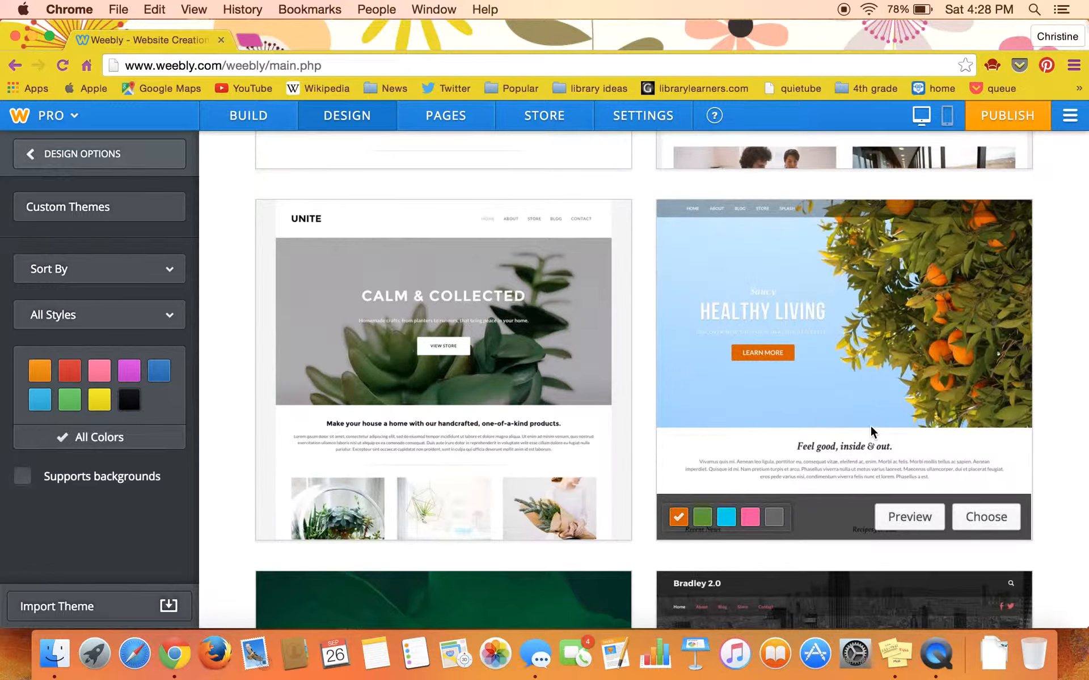
{"action": "left_click", "coordinate": [975, 517]}
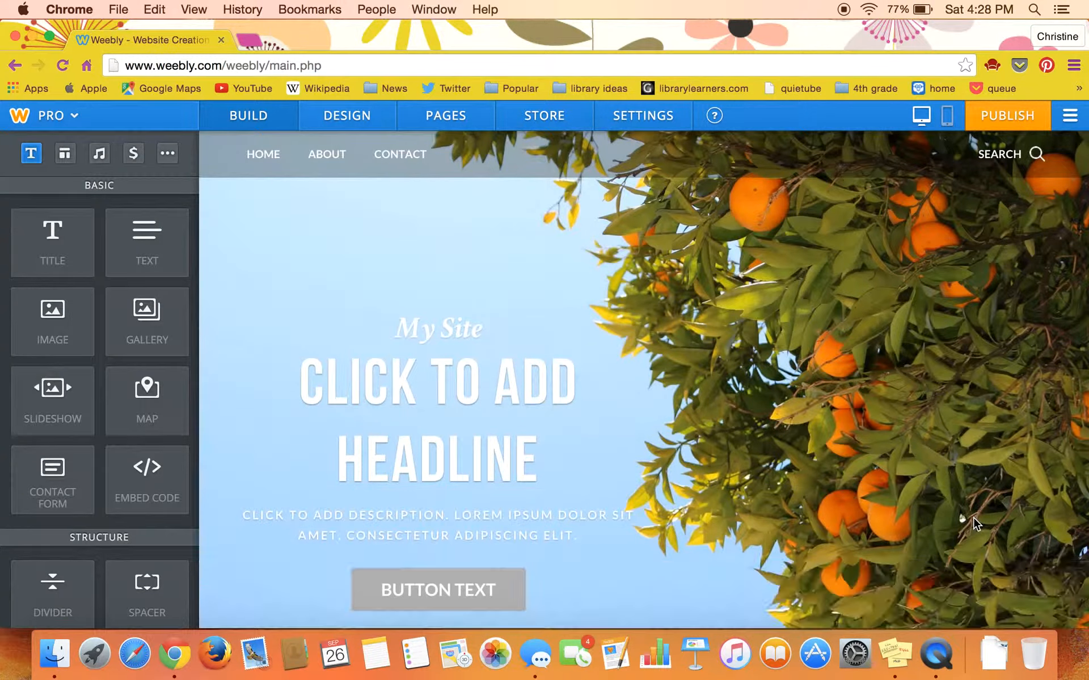
{"action": "scroll", "coordinate": [973, 518], "scroll_direction": "down", "scroll_amount": 2}
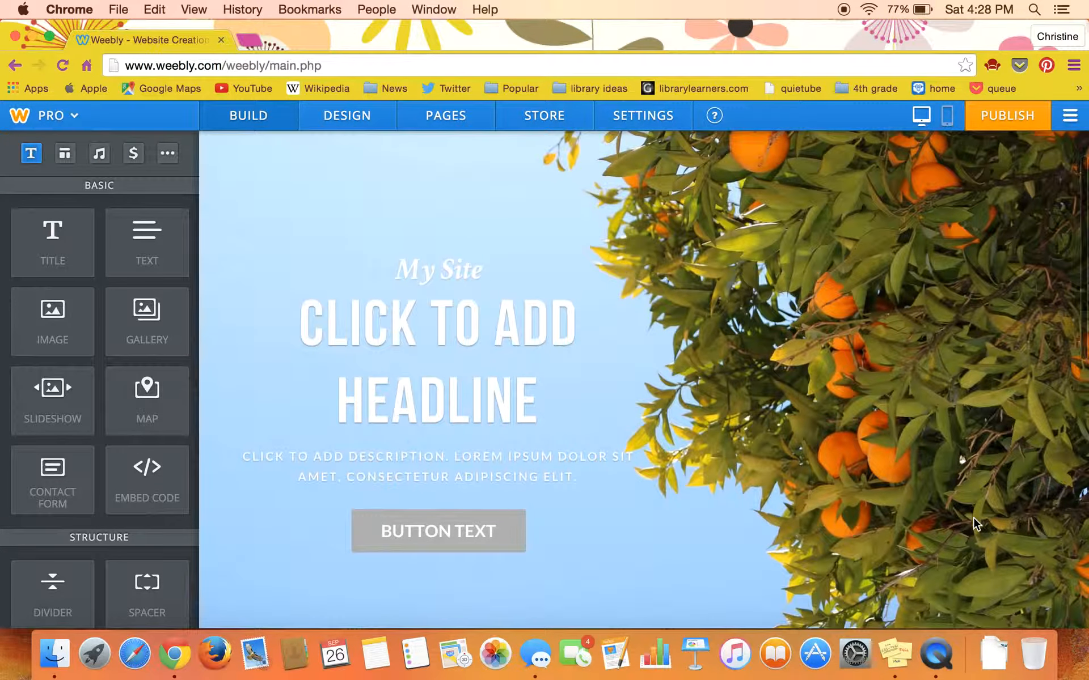
{"action": "left_click", "coordinate": [457, 348]}
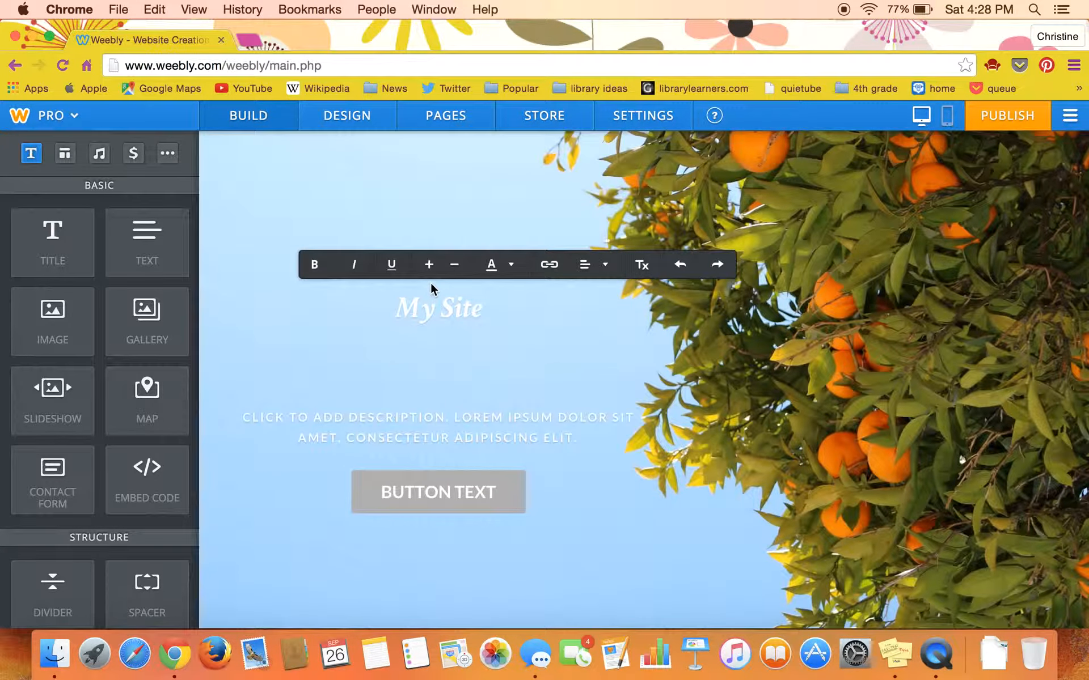
{"action": "left_click", "coordinate": [391, 315]}
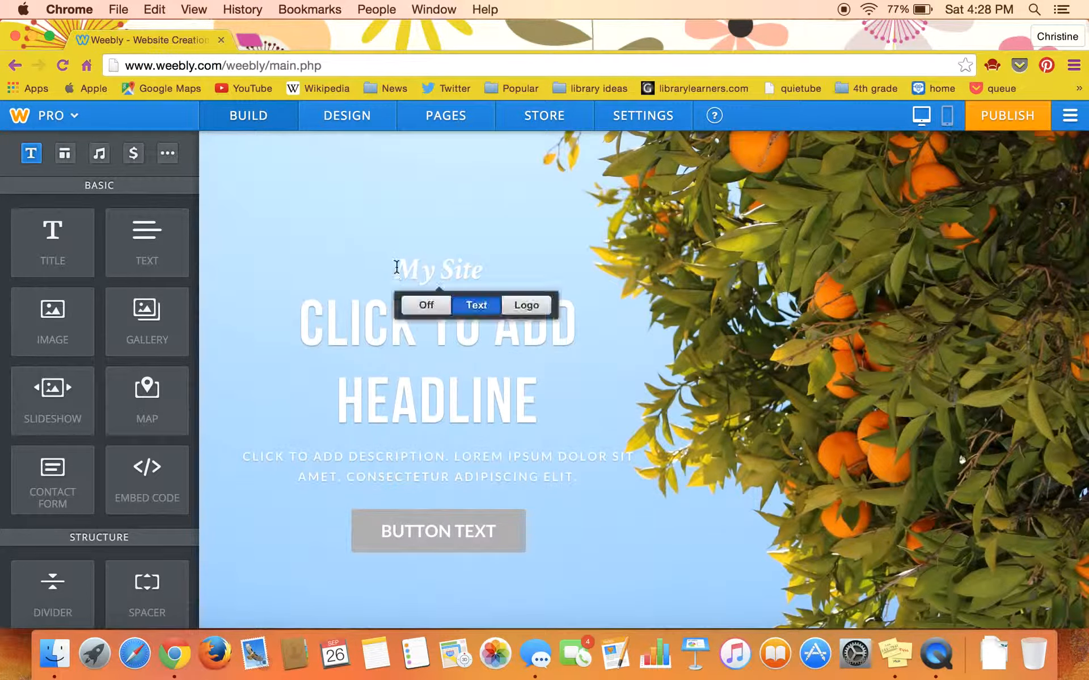
{"action": "left_click_drag", "start_coordinate": [395, 267], "coordinate": [484, 274]}
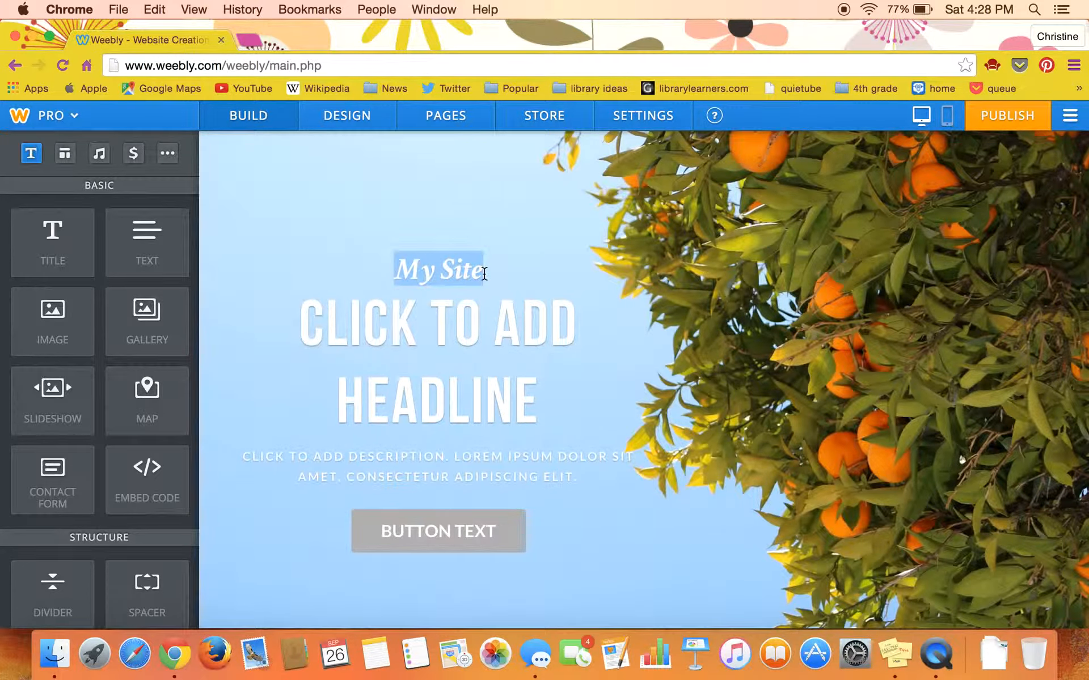
{"action": "left_click", "coordinate": [464, 321]}
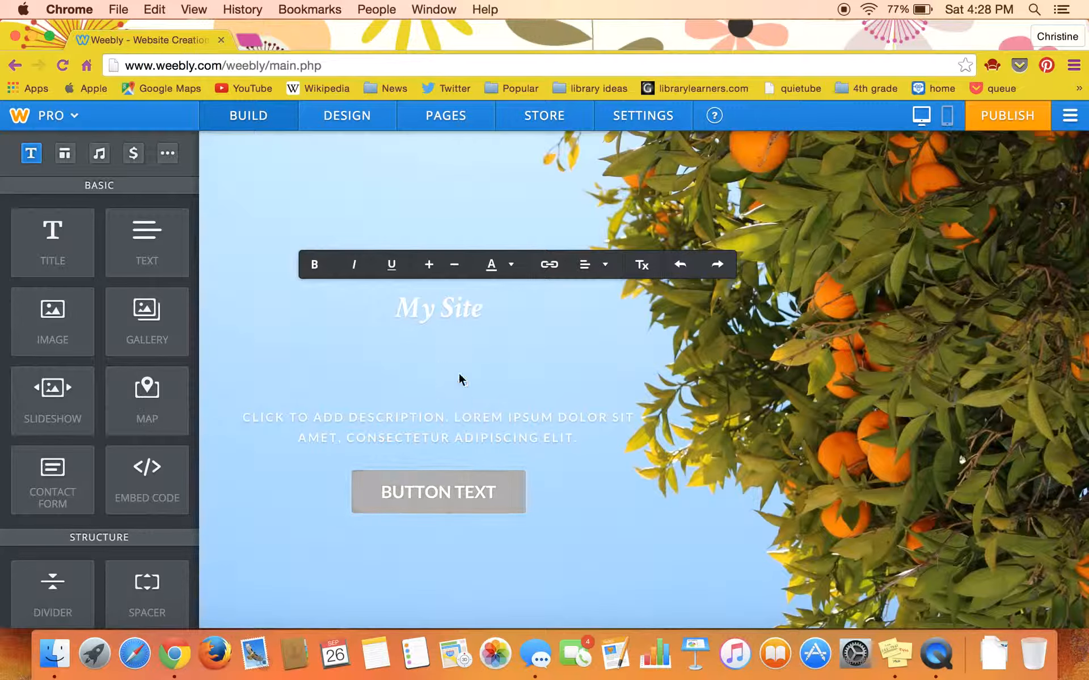
{"action": "left_click", "coordinate": [276, 250]}
Step: Add a title element in the content area below the header image and enter the text "My Title"
{"action": "left_click_drag", "start_coordinate": [68, 238], "coordinate": [353, 443]}
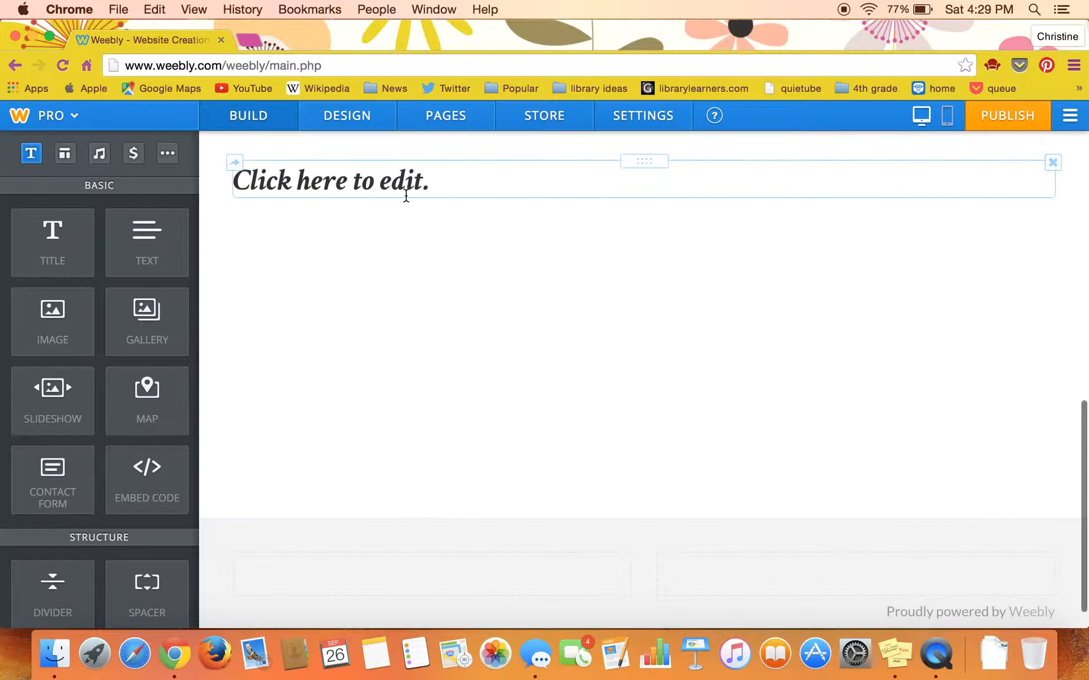
{"action": "left_click", "coordinate": [433, 189]}
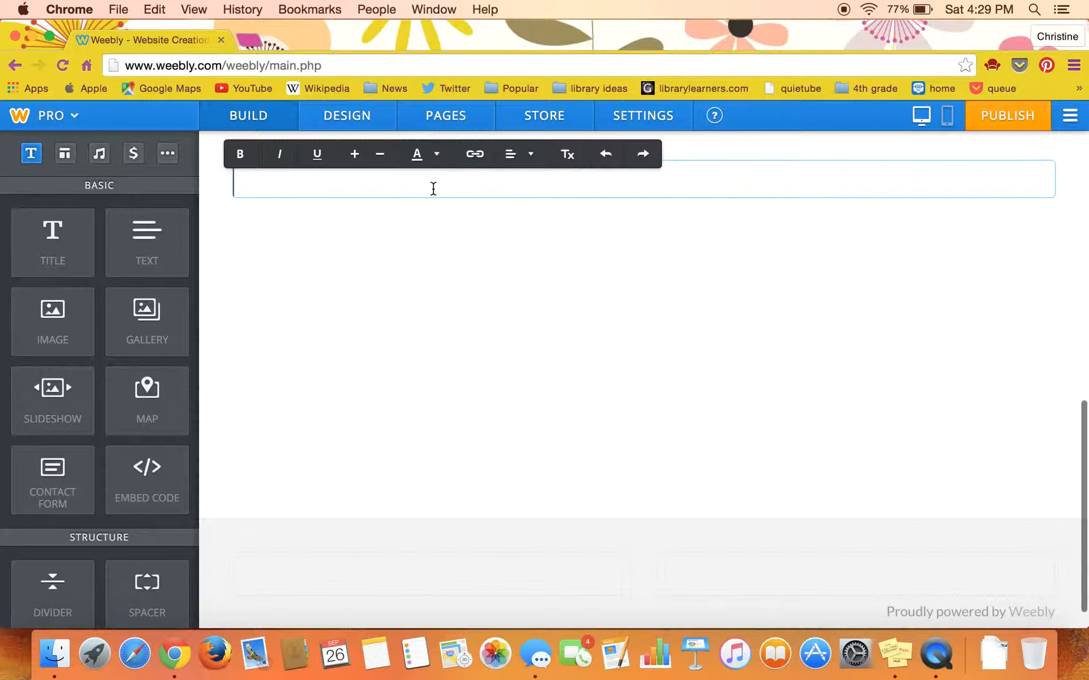
{"action": "type", "text": "My Titte"}
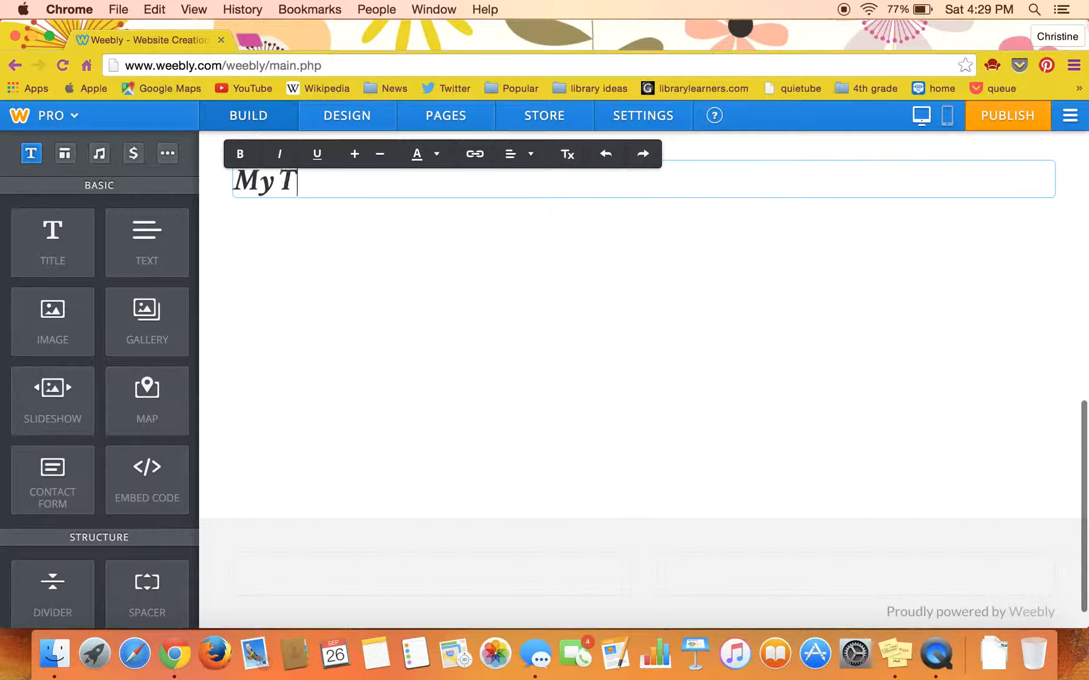
{"action": "key", "text": "BackSpace"}
{"action": "key", "text": "BackSpace"}
{"action": "type", "text": "le"}
{"action": "key", "text": "Return"}
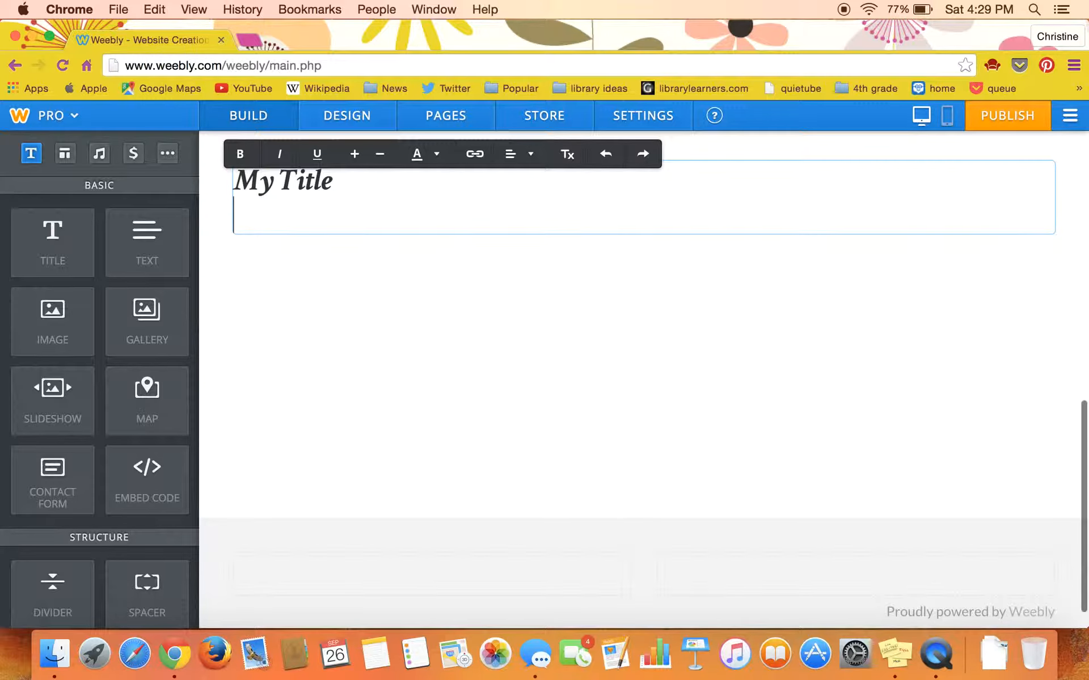
{"action": "left_click", "coordinate": [435, 277]}
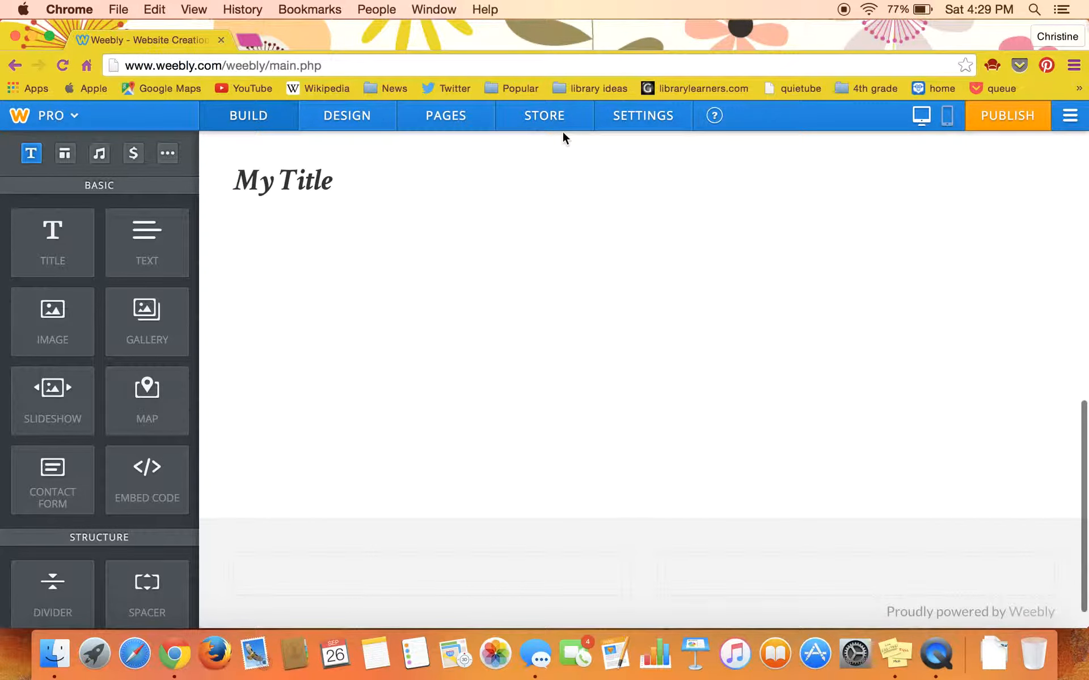
Step: Look over the site's design options and page settings, and return to the page builder
{"action": "left_click", "coordinate": [361, 115]}
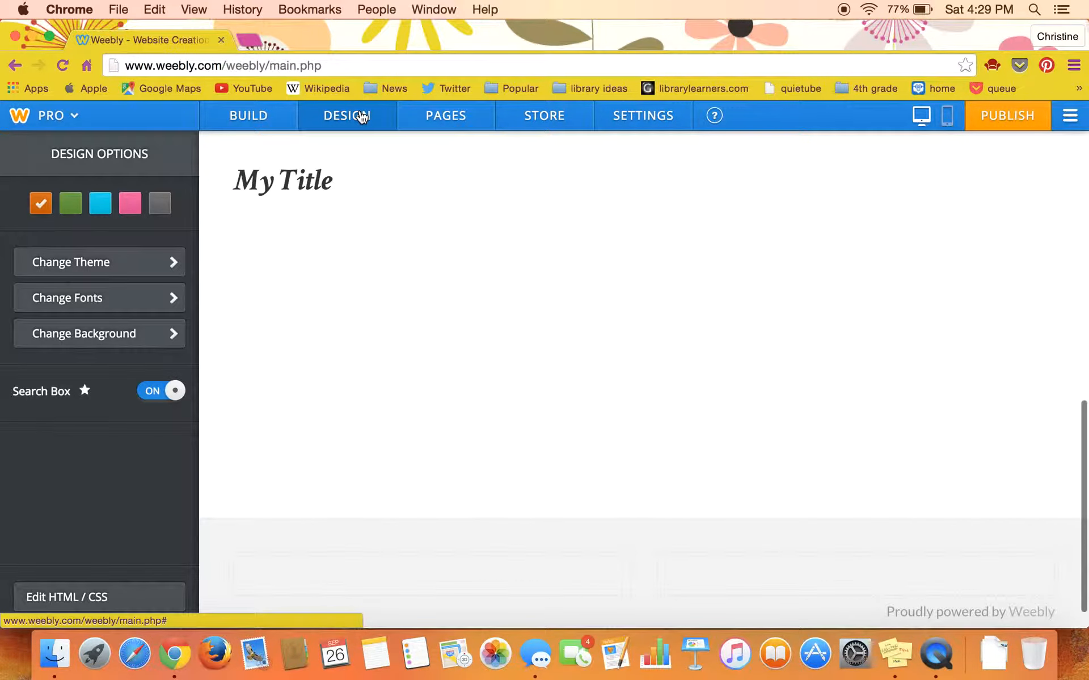
{"action": "left_click", "coordinate": [440, 118]}
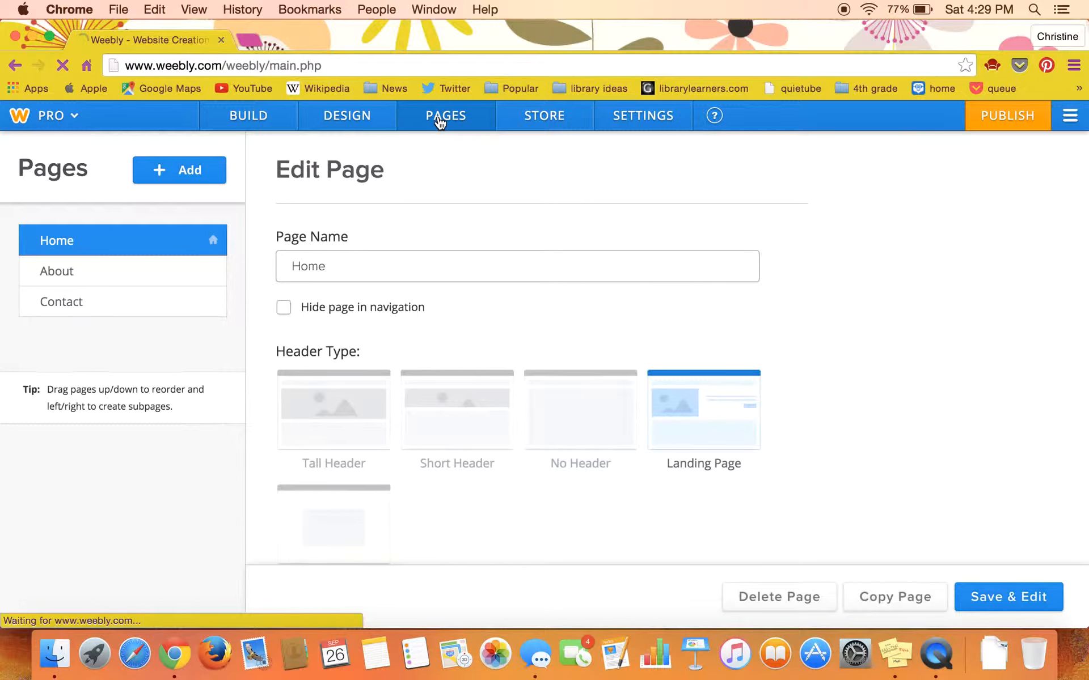
{"action": "left_click", "coordinate": [255, 120]}
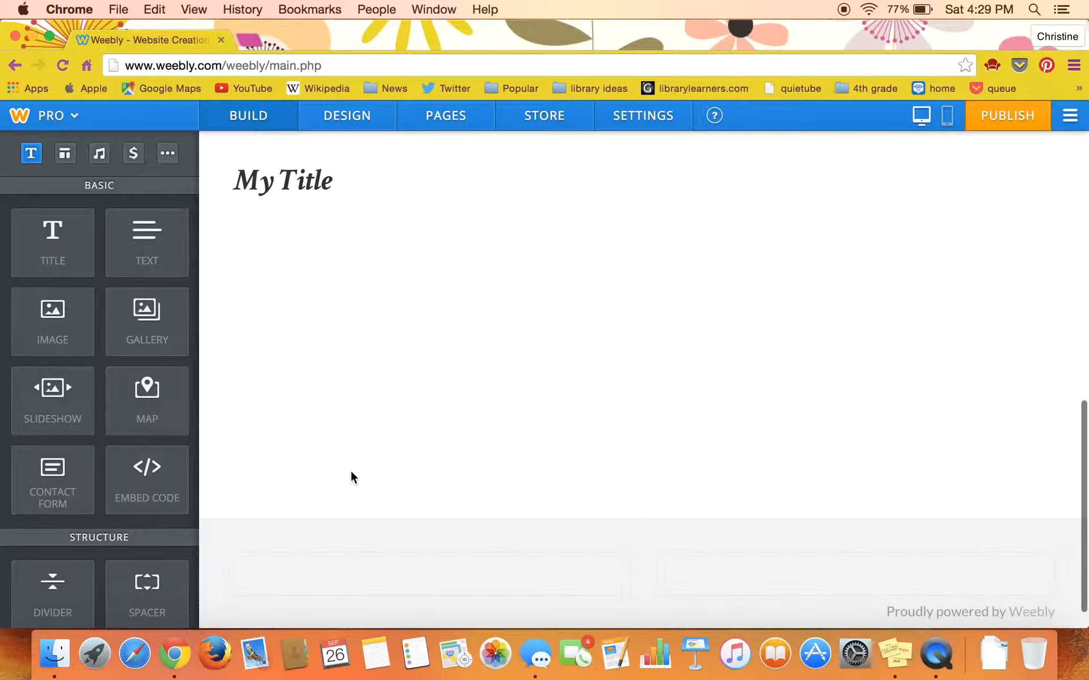
Step: Add an image gallery element to the home page below the My Title heading
{"action": "scroll", "coordinate": [413, 493], "scroll_direction": "down", "scroll_amount": 1}
{"action": "scroll", "coordinate": [414, 495], "scroll_direction": "up", "scroll_amount": 5}
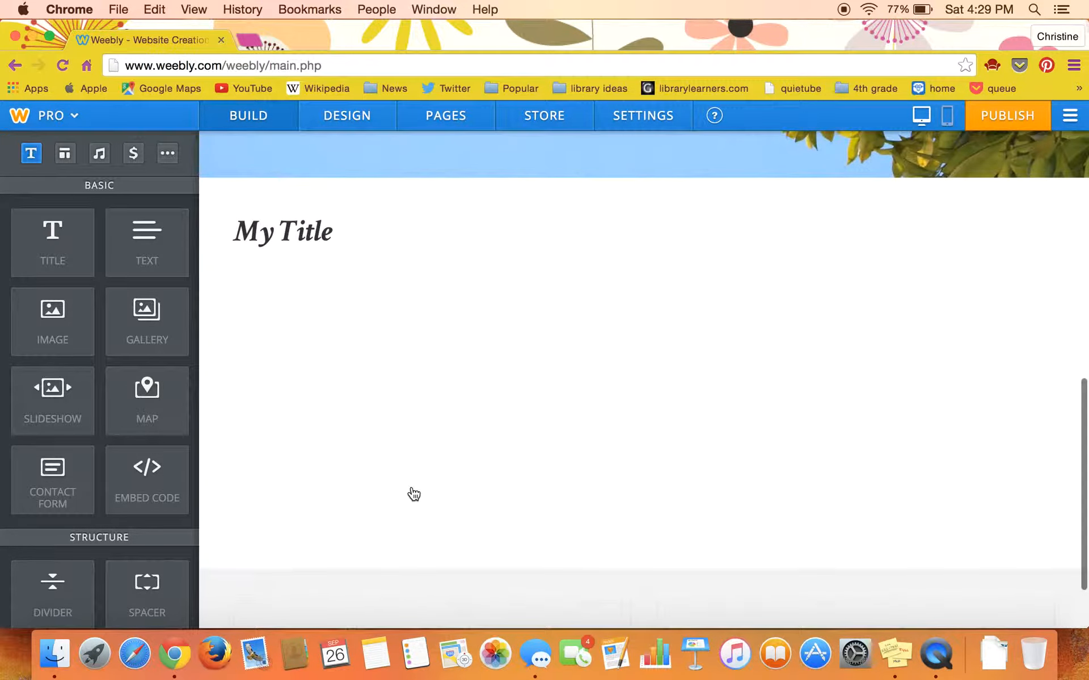
{"action": "scroll", "coordinate": [412, 493], "scroll_direction": "up", "scroll_amount": 3}
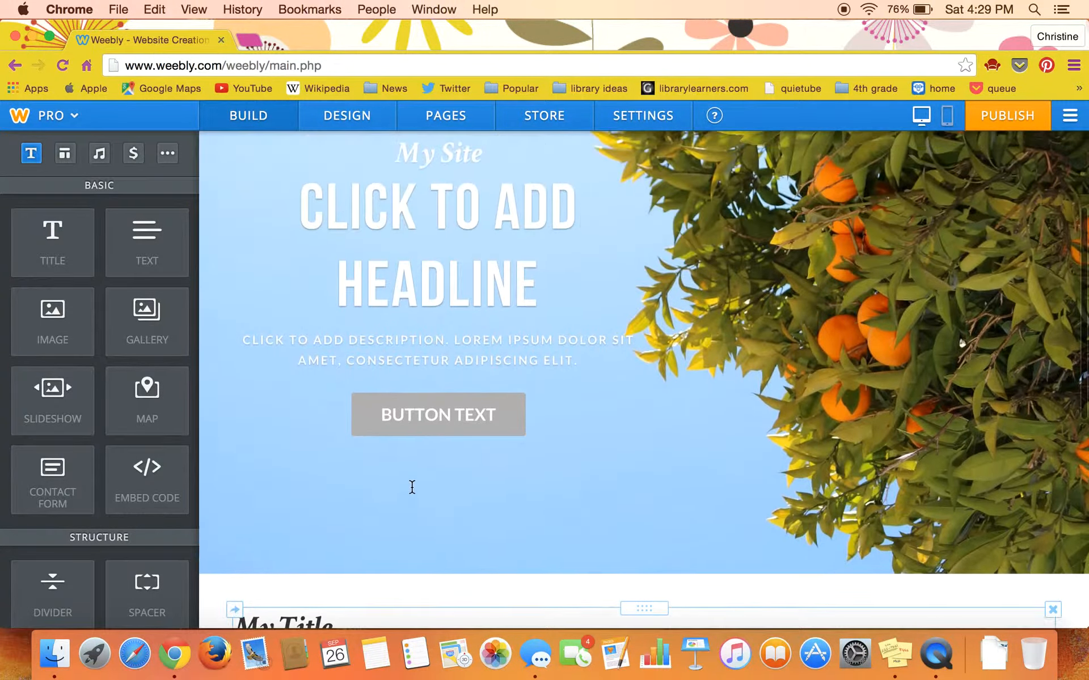
{"action": "scroll", "coordinate": [412, 494], "scroll_direction": "down", "scroll_amount": 8}
{"action": "scroll", "coordinate": [413, 493], "scroll_direction": "up", "scroll_amount": 10}
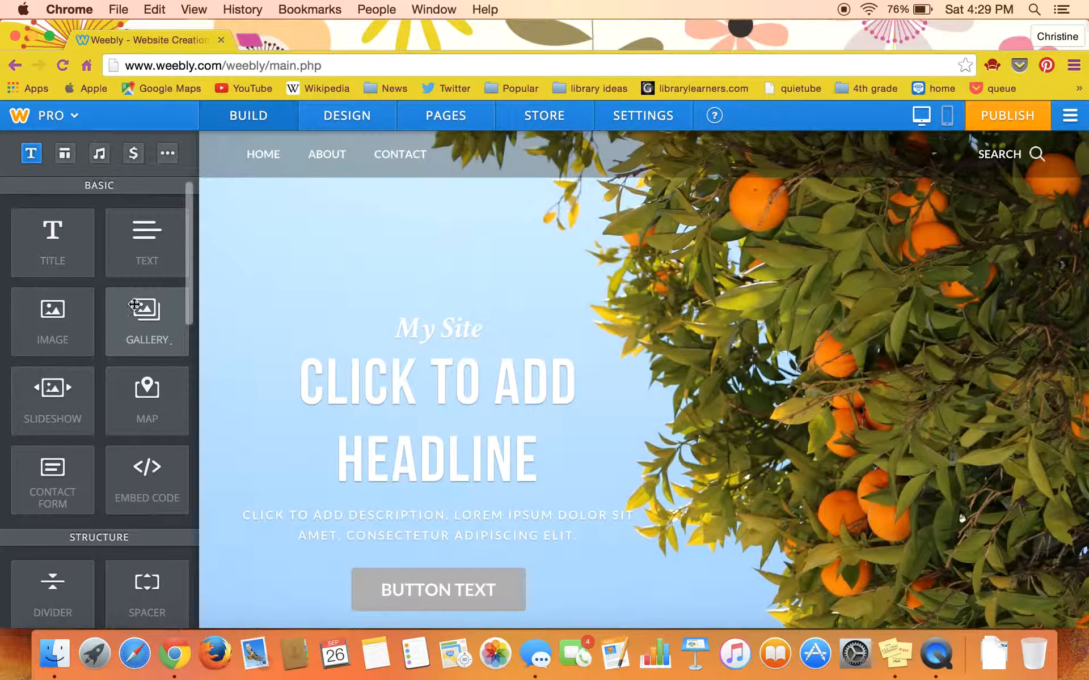
{"action": "left_click_drag", "start_coordinate": [139, 330], "coordinate": [306, 448]}
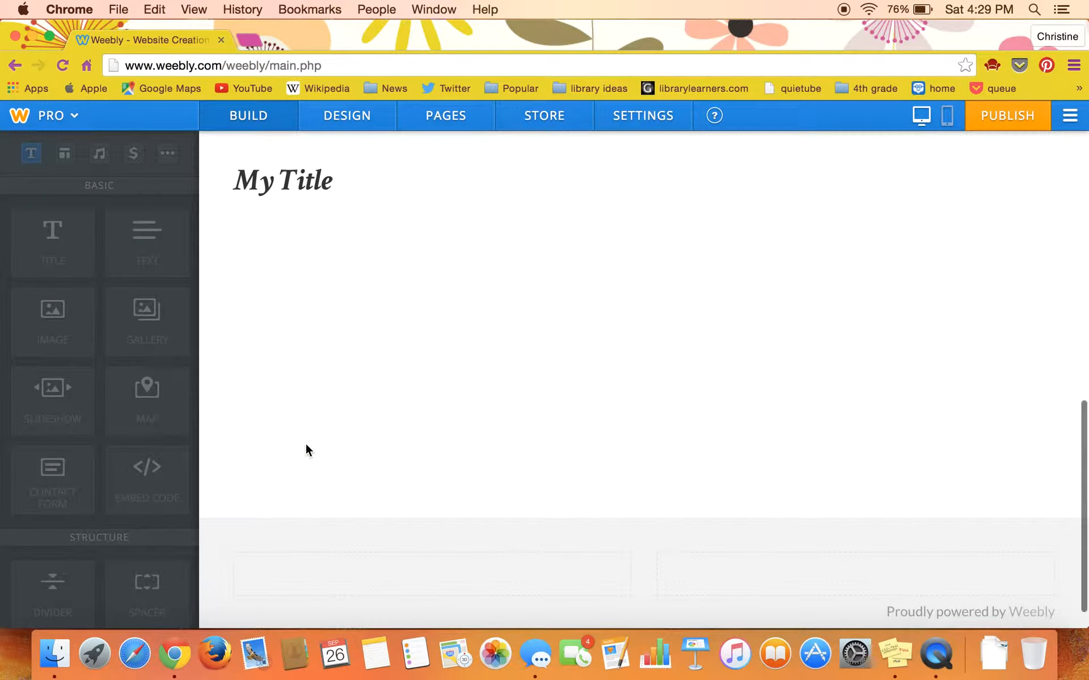
{"action": "mouse_move", "coordinate": [318, 380]}
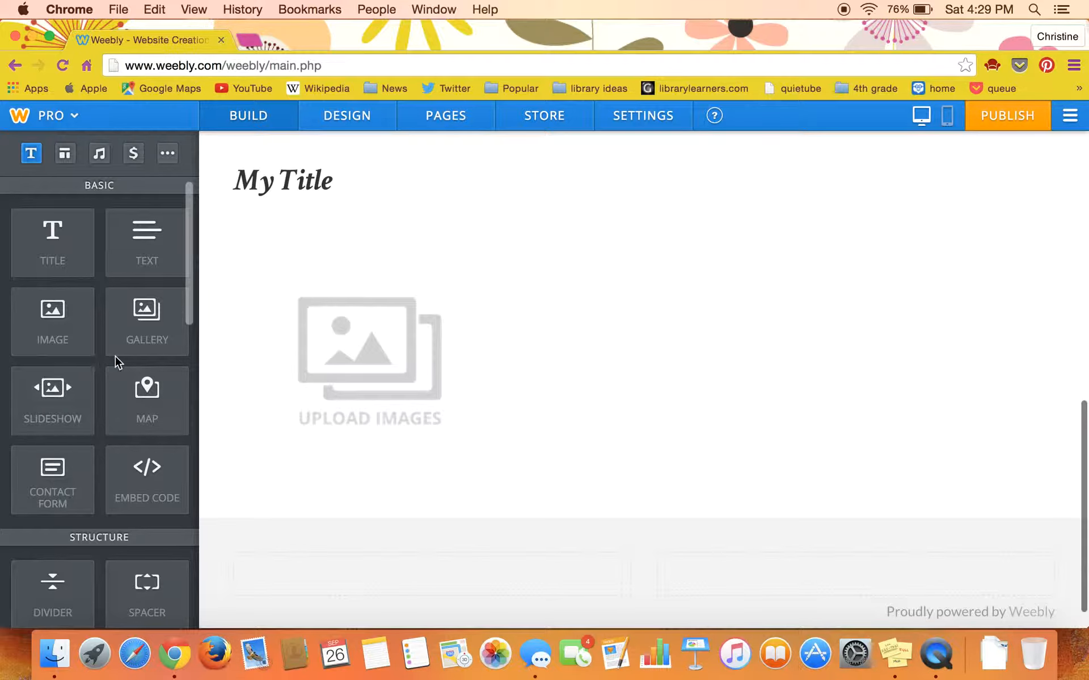
Step: Add a standard page named "Teacher Resources" to the site and set its header type to No Header
{"action": "left_click", "coordinate": [351, 127]}
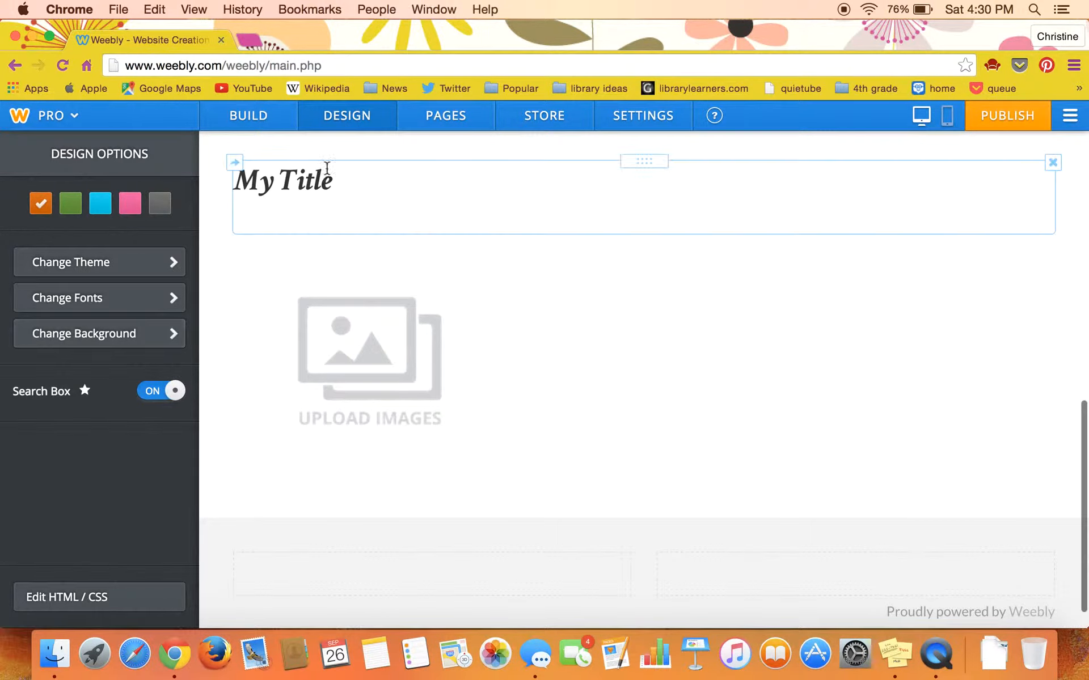
{"action": "left_click", "coordinate": [444, 118]}
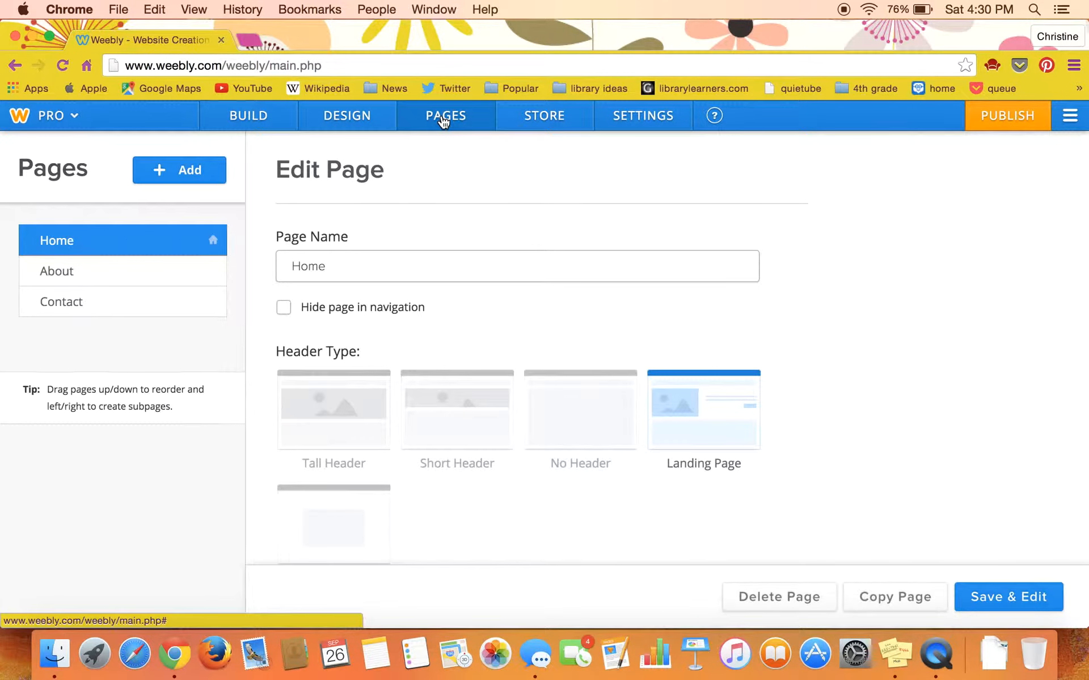
{"action": "left_click", "coordinate": [193, 172]}
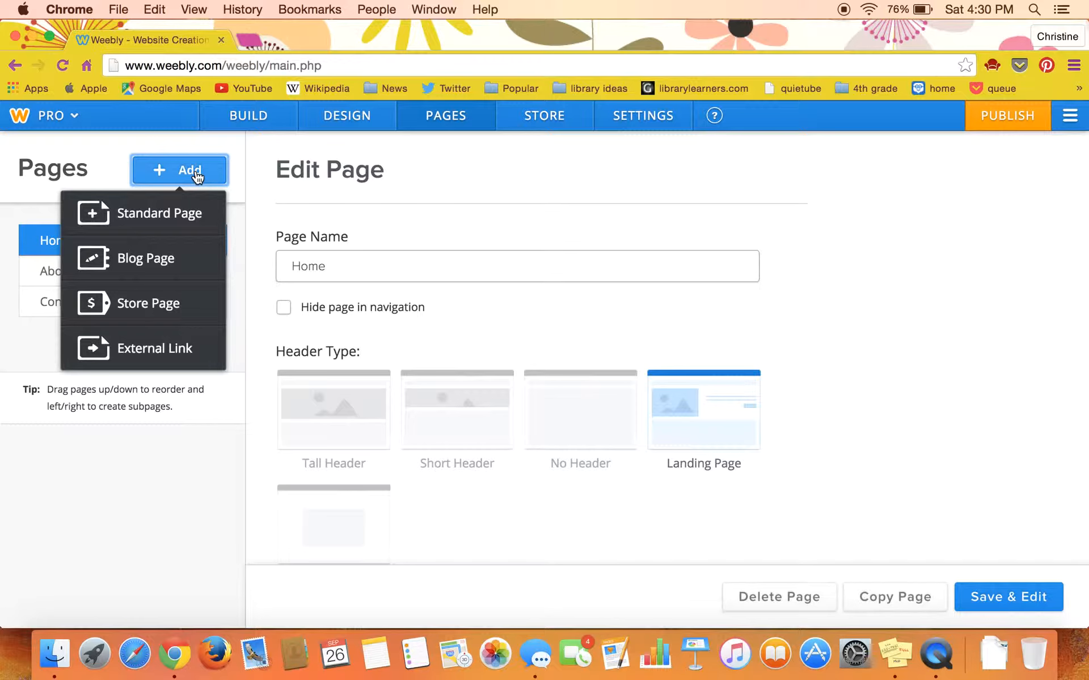
{"action": "left_click", "coordinate": [185, 217]}
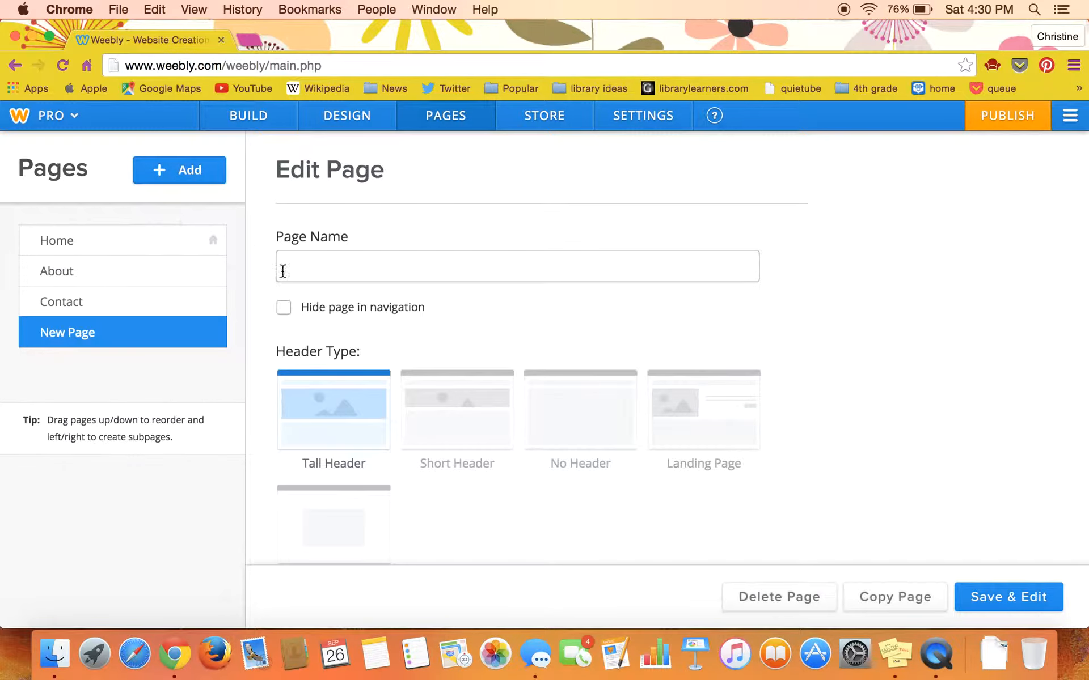
{"action": "type", "text": "Teacher Resources"}
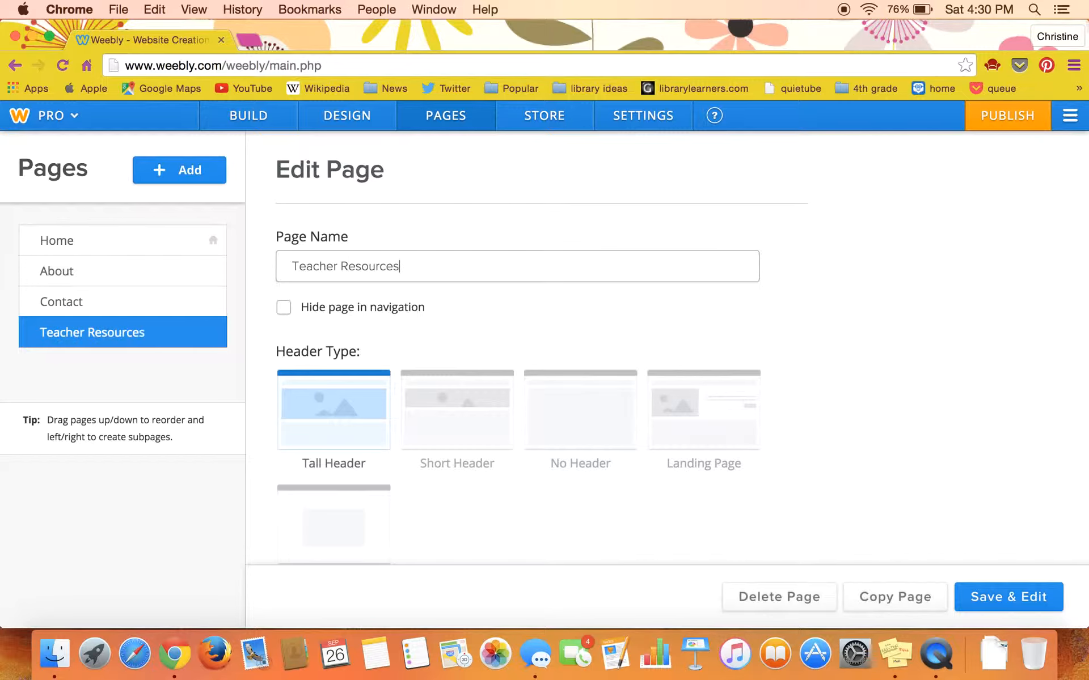
{"action": "left_click", "coordinate": [598, 417]}
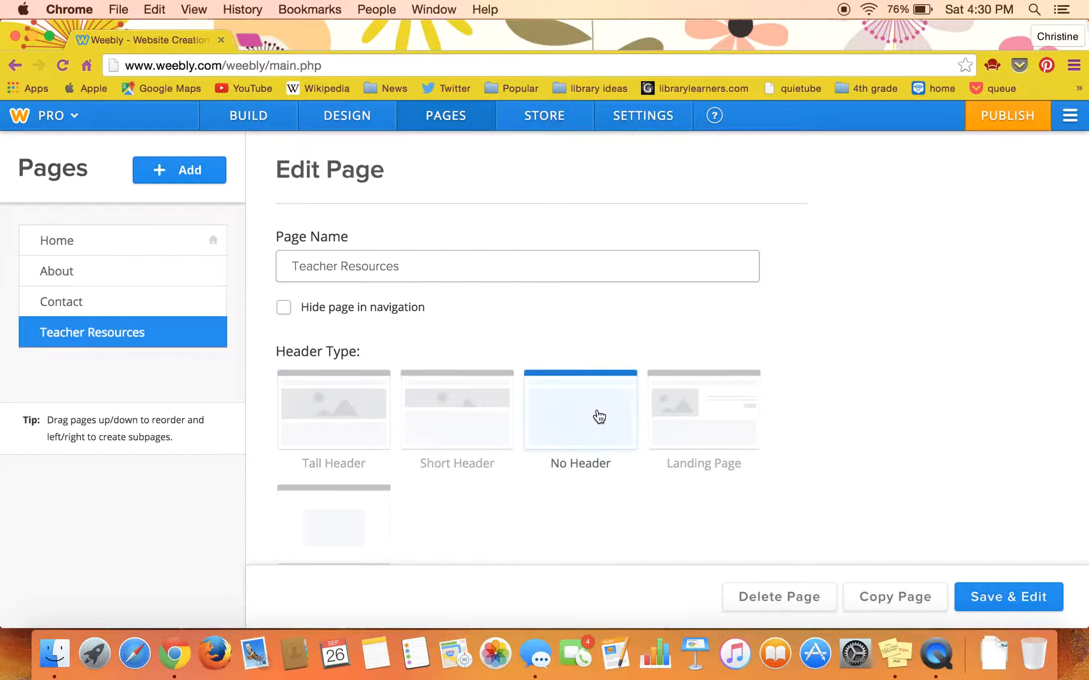
Step: Add another standard page to the site and name it "Student Resources"
{"action": "left_click", "coordinate": [199, 176]}
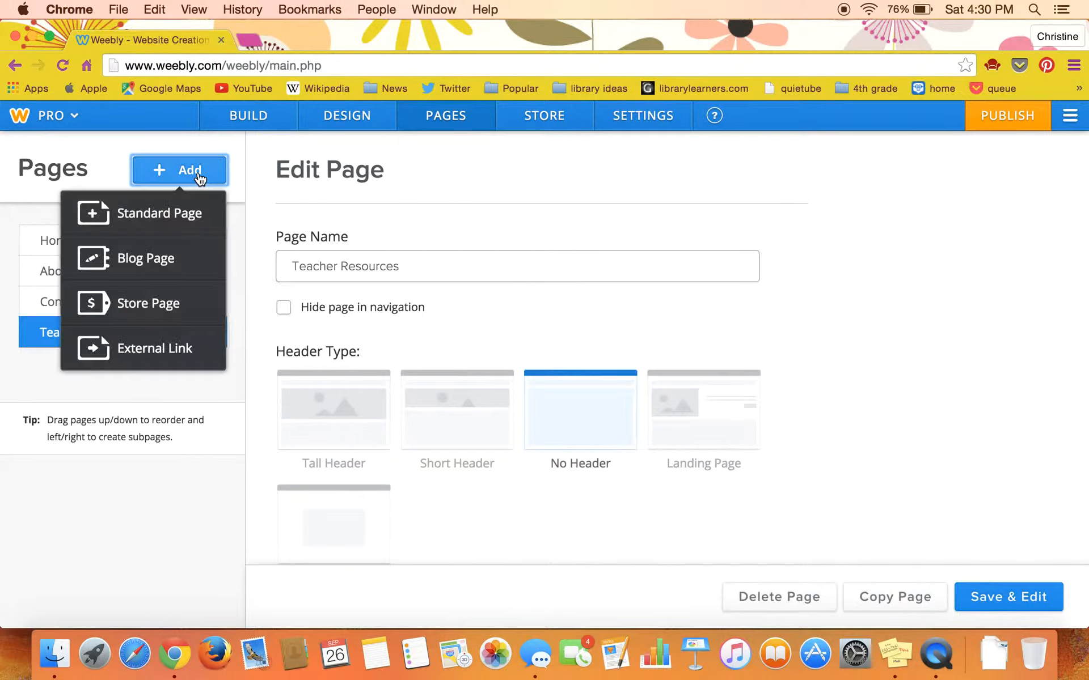
{"action": "left_click", "coordinate": [185, 218]}
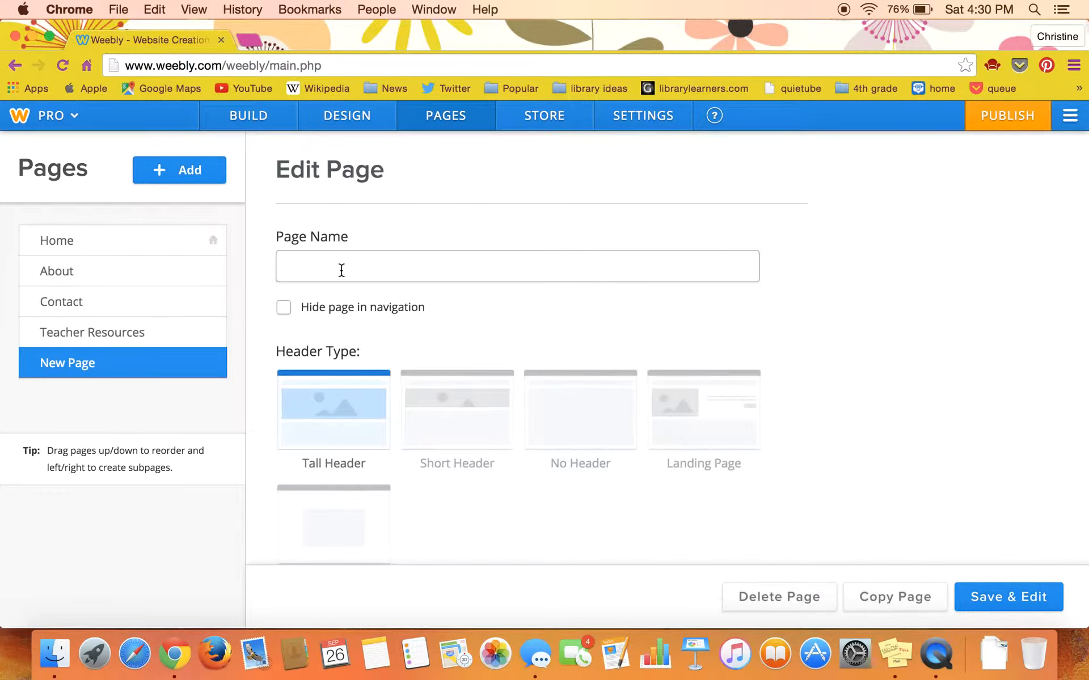
{"action": "type", "text": "Student Resources"}
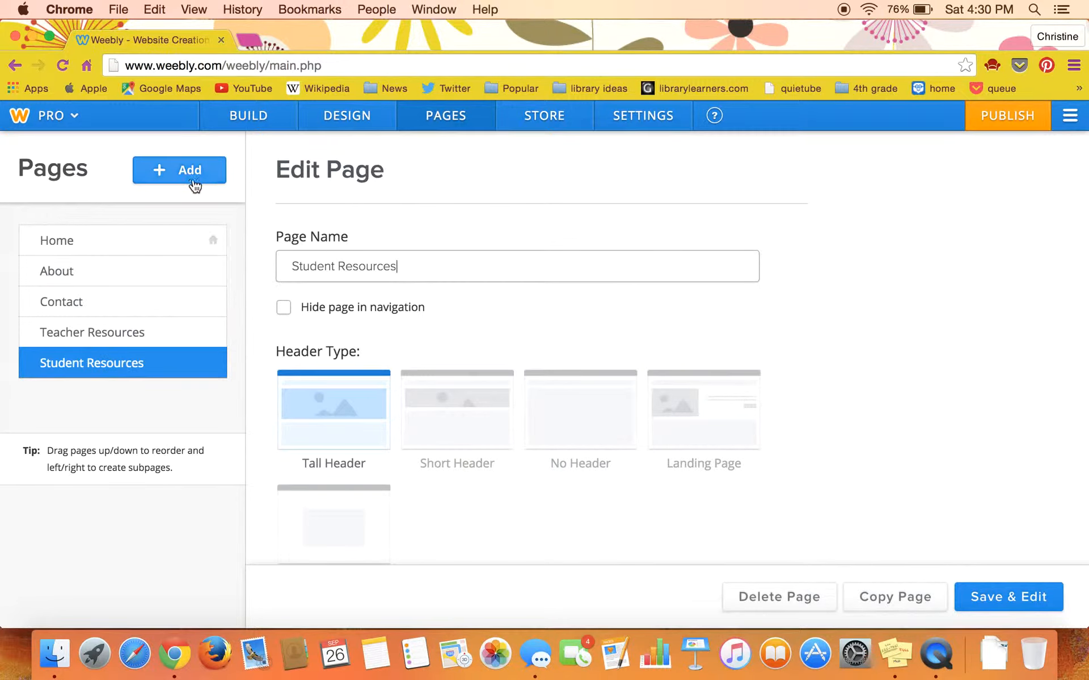
Step: Reorder the site's pages so Teacher Resources and Student Resources follow directly after Home, and save the page changes
{"action": "left_click", "coordinate": [199, 337]}
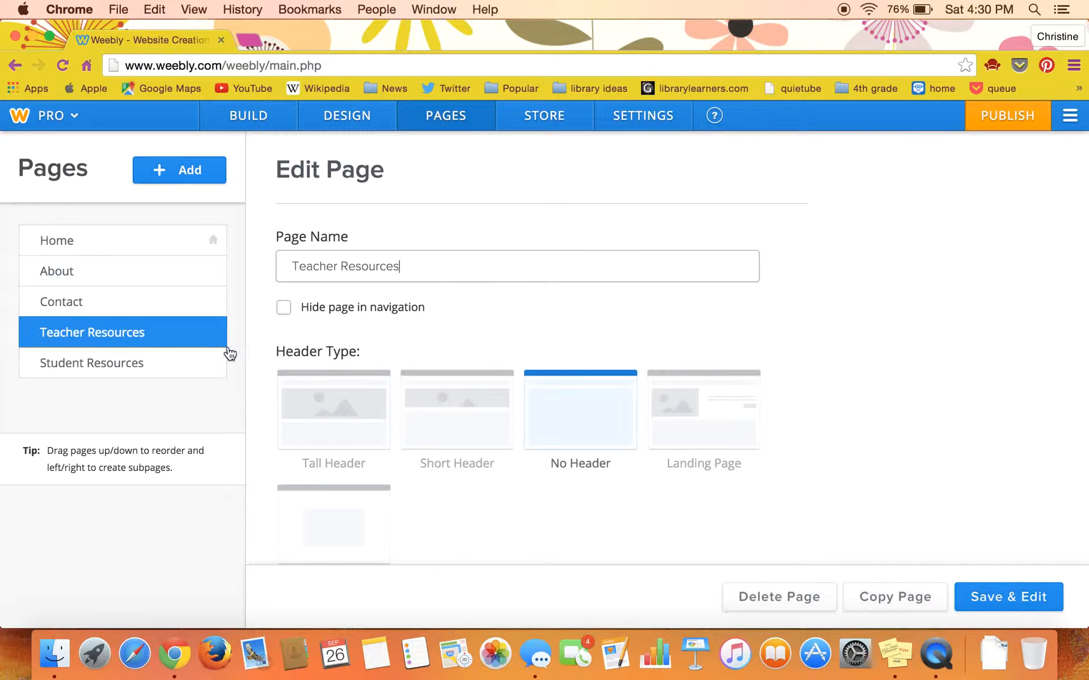
{"action": "left_click_drag", "start_coordinate": [213, 331], "coordinate": [202, 271]}
{"action": "left_click_drag", "start_coordinate": [171, 365], "coordinate": [170, 304]}
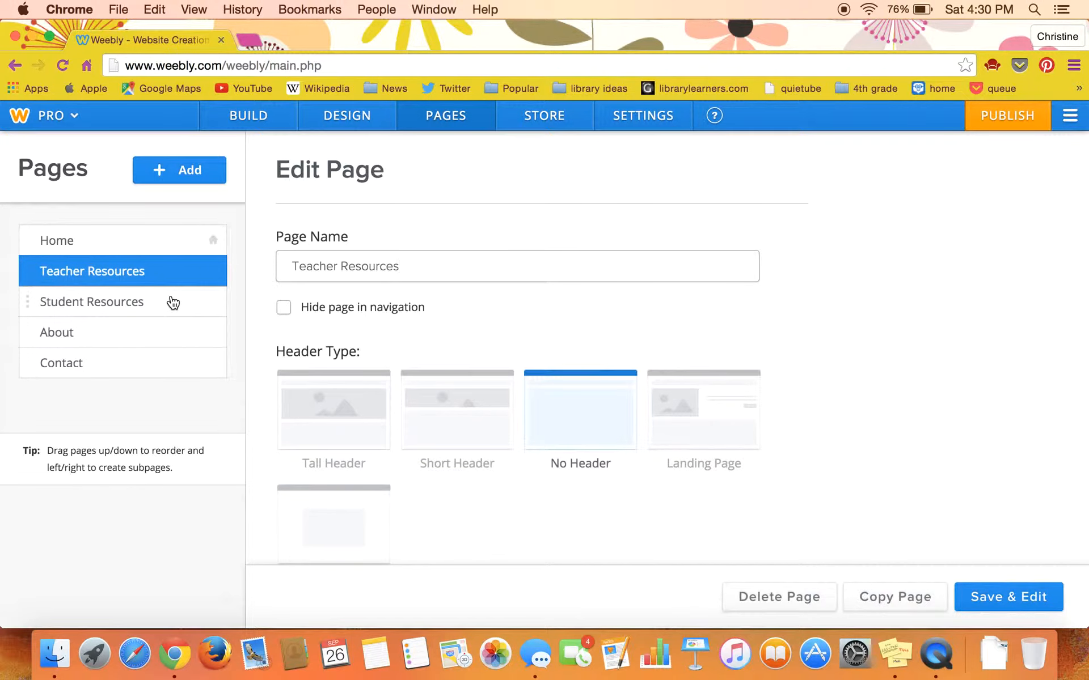
{"action": "left_click", "coordinate": [987, 598]}
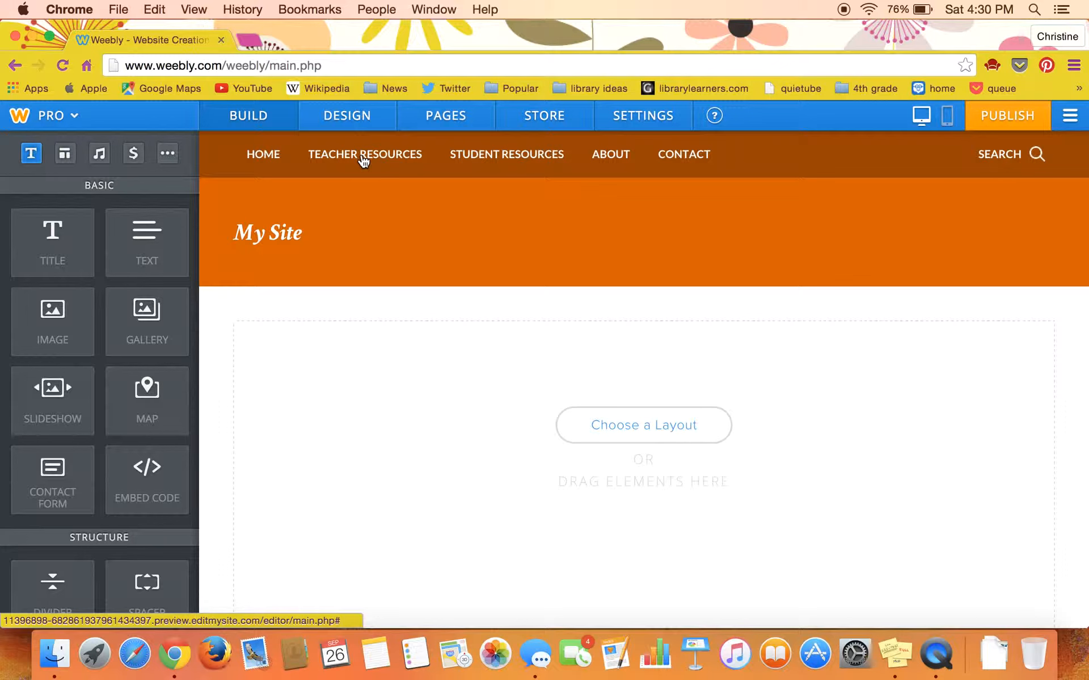
Step: Compare the headers of the Home, Teacher Resources and Student Resources pages in the page builder
{"action": "left_click", "coordinate": [476, 157]}
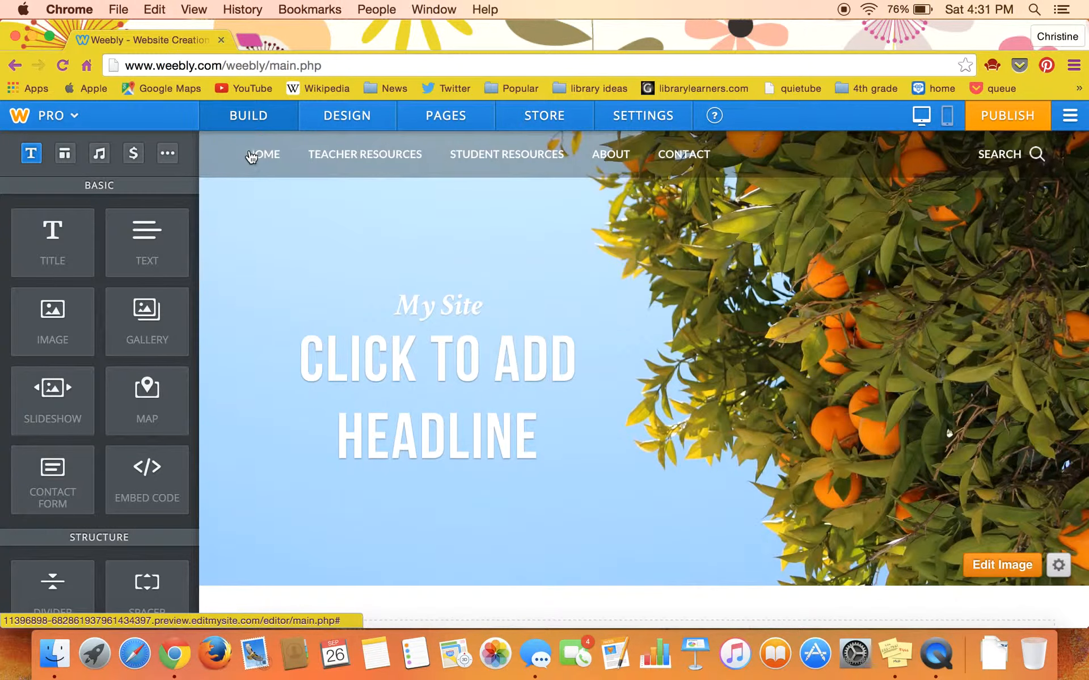
{"action": "left_click", "coordinate": [252, 157]}
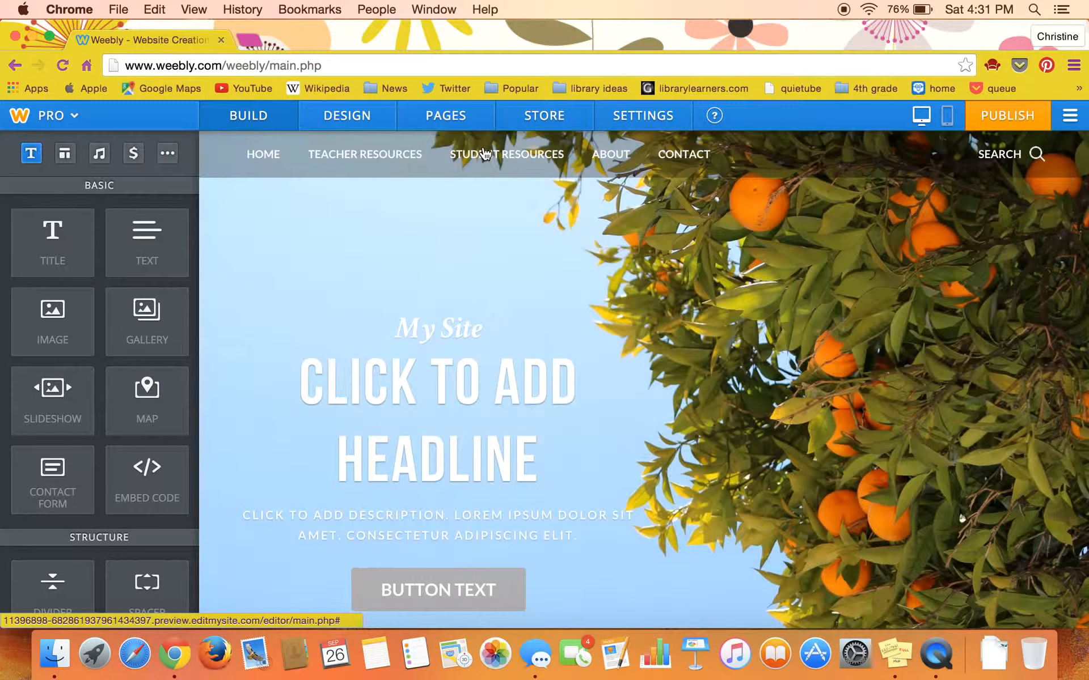
{"action": "left_click", "coordinate": [374, 154]}
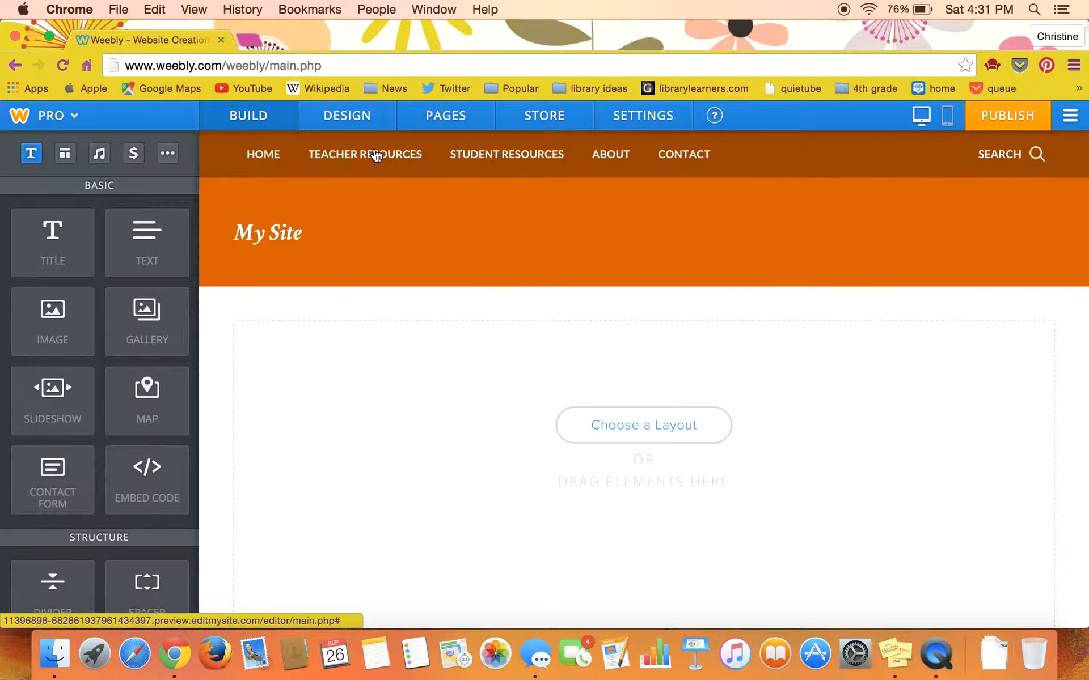
{"action": "left_click", "coordinate": [491, 155]}
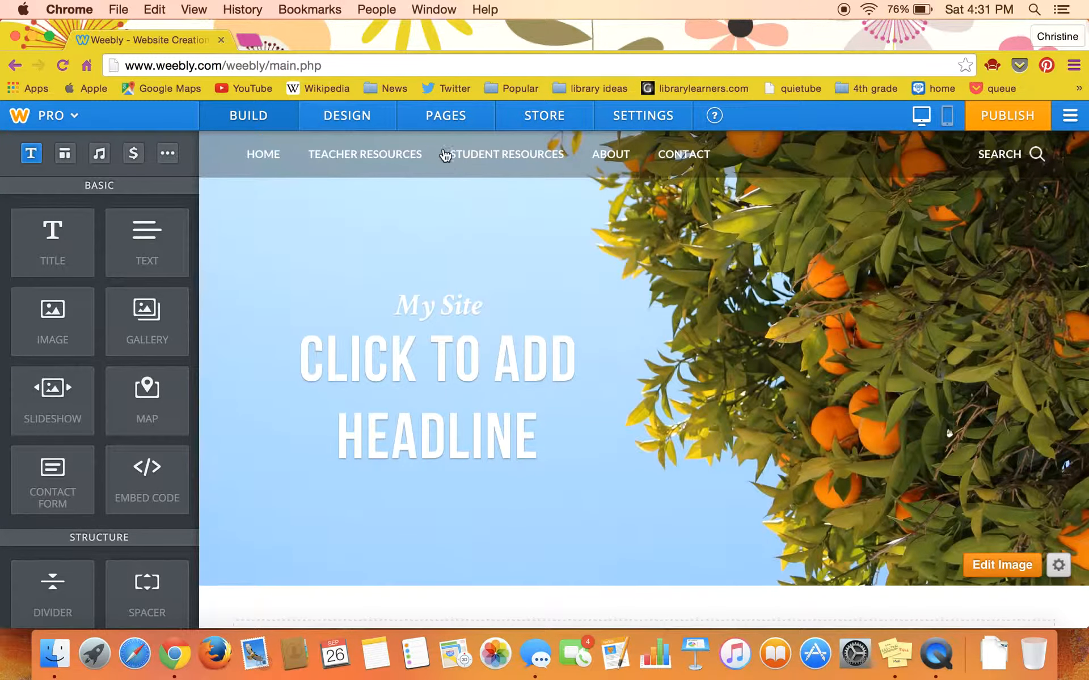
Step: Set the Student Resources page's header type to No Header and save the page
{"action": "left_click", "coordinate": [436, 119]}
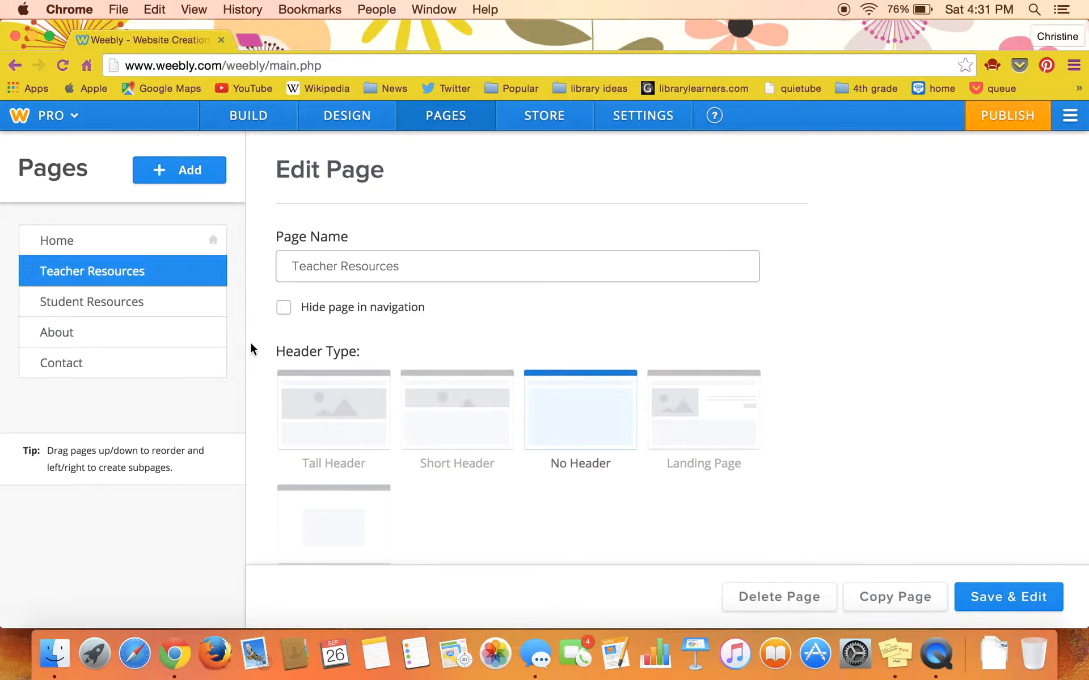
{"action": "left_click", "coordinate": [146, 304]}
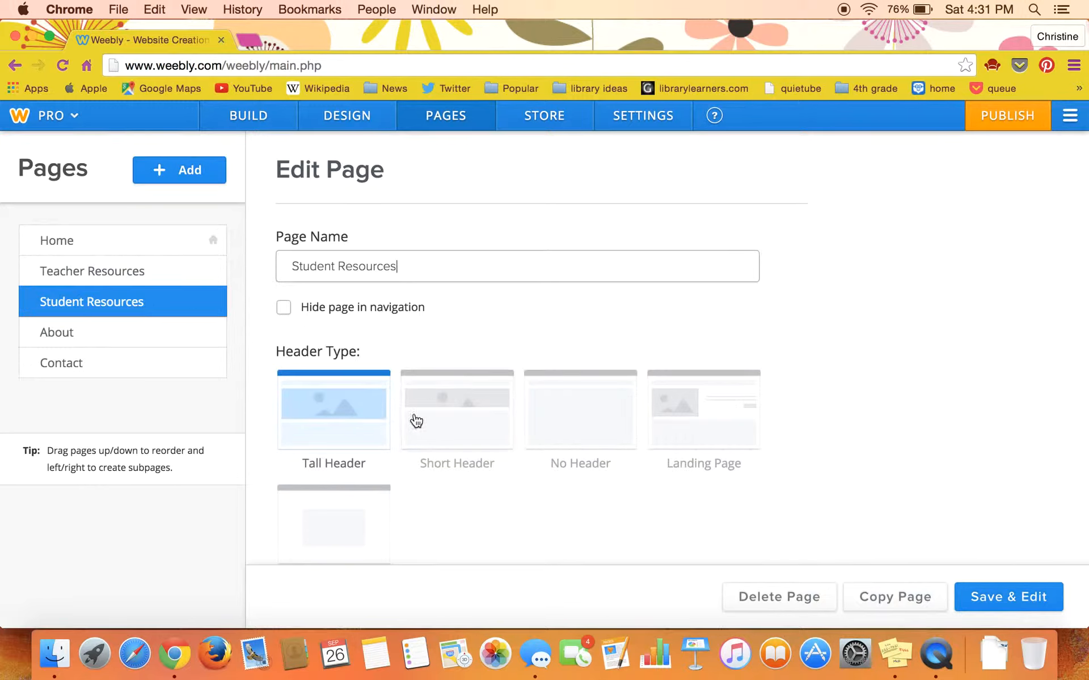
{"action": "left_click", "coordinate": [585, 424]}
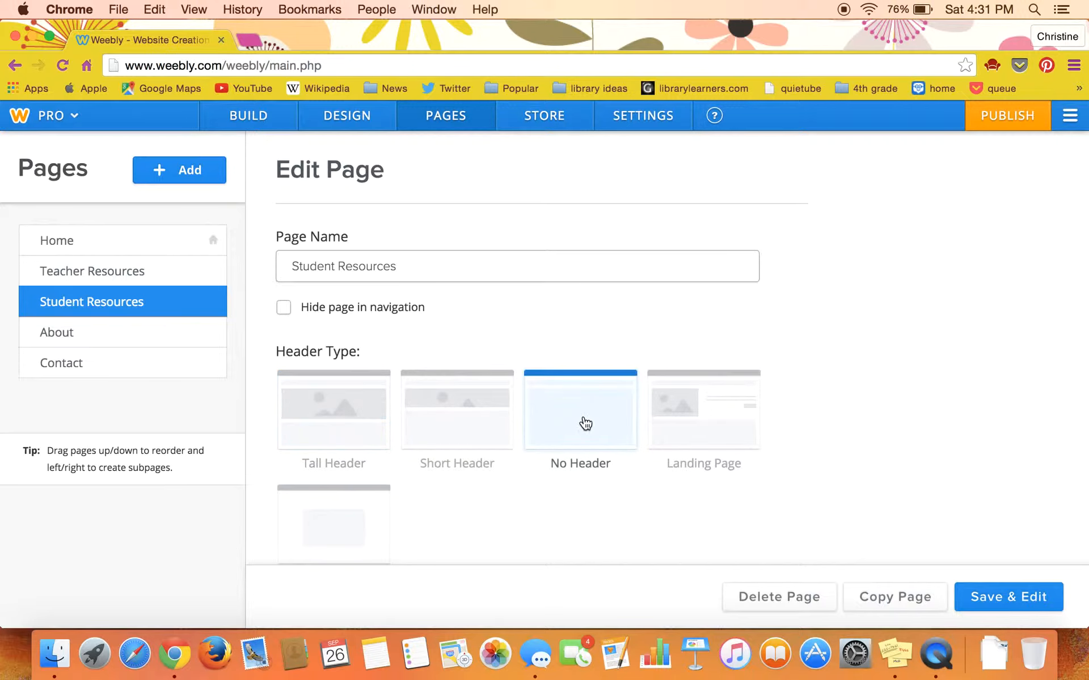
{"action": "left_click", "coordinate": [982, 598]}
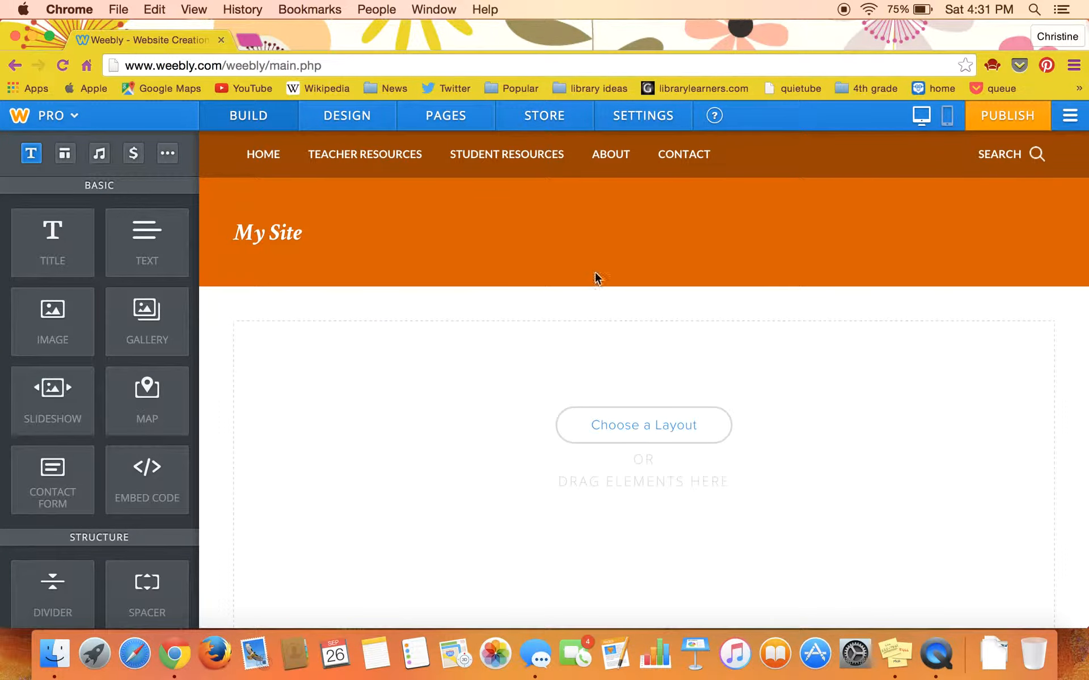
Step: Look over the help topics in the Weebly Support Center, and return to the site editor
{"action": "left_click", "coordinate": [715, 119]}
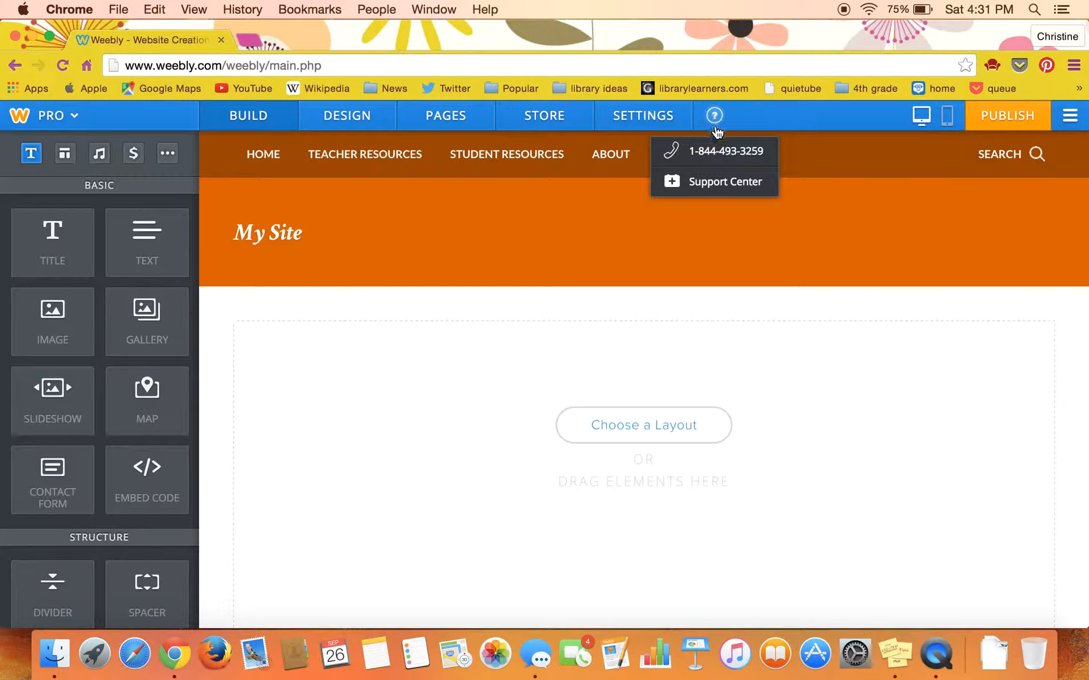
{"action": "left_click", "coordinate": [709, 182]}
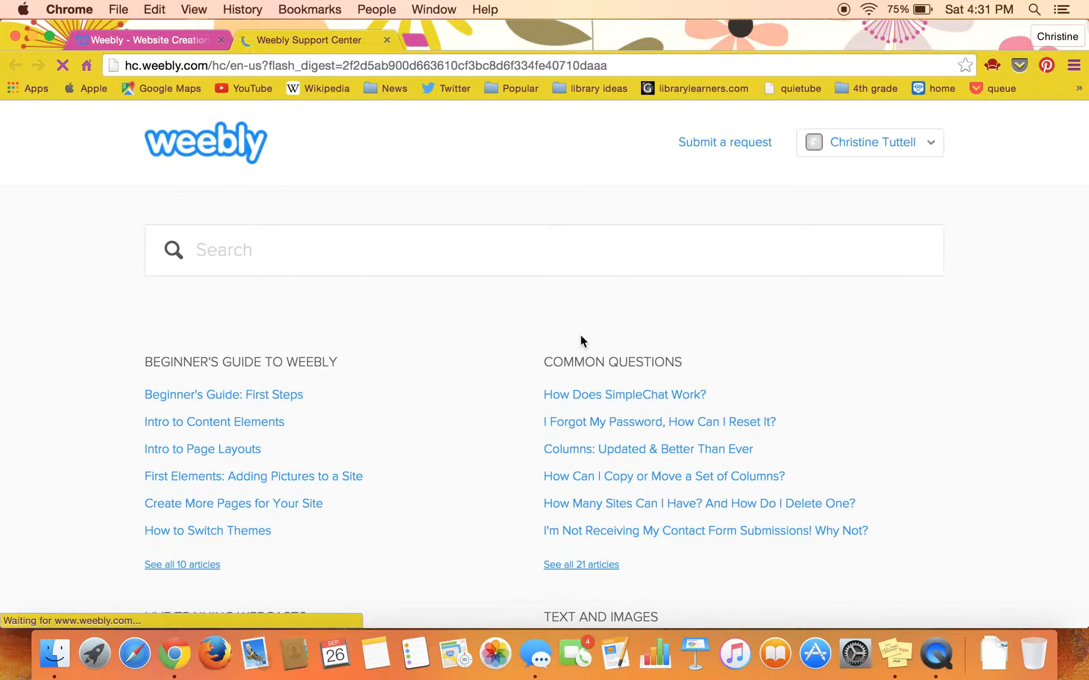
{"action": "scroll", "coordinate": [449, 357], "scroll_direction": "down", "scroll_amount": 5}
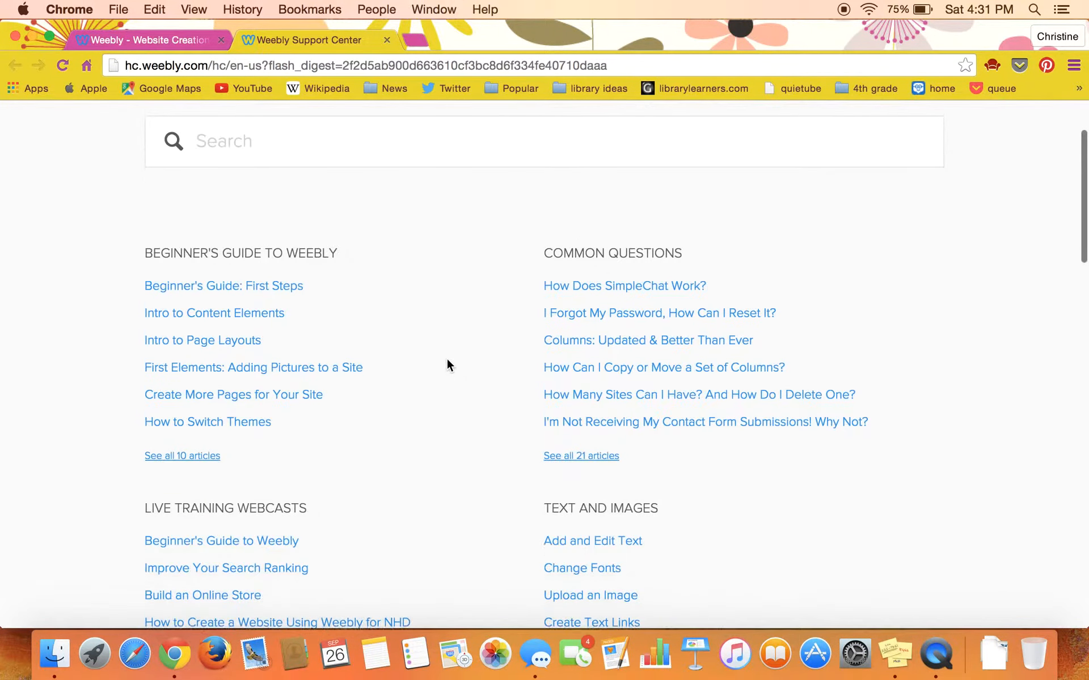
{"action": "scroll", "coordinate": [447, 365], "scroll_direction": "down", "scroll_amount": 2}
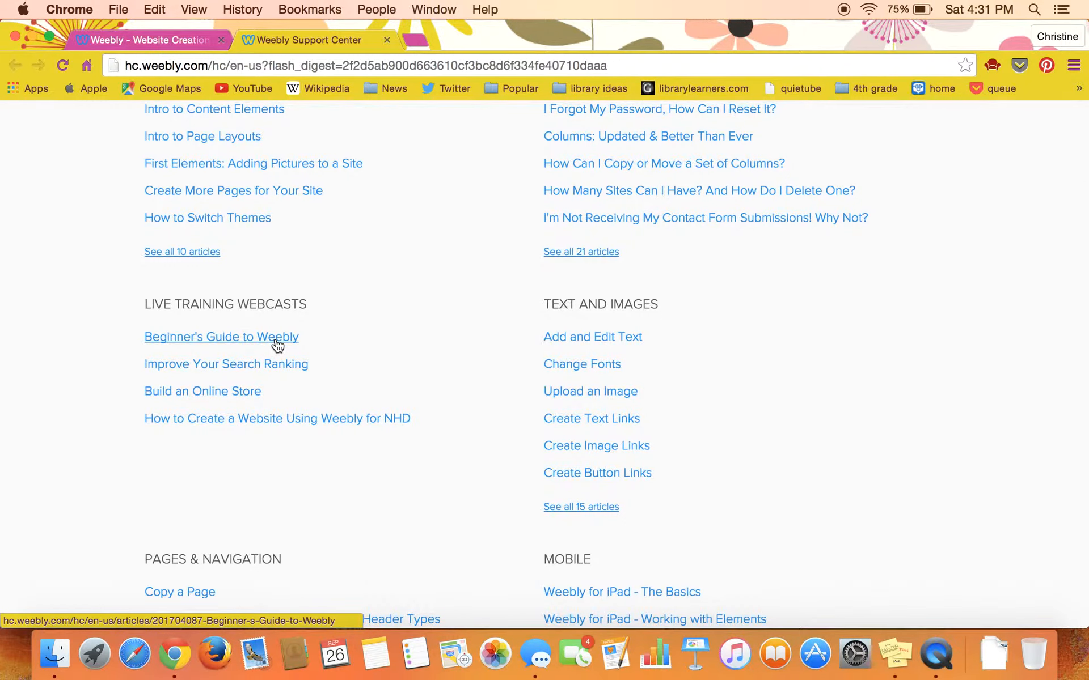
{"action": "scroll", "coordinate": [391, 348], "scroll_direction": "up", "scroll_amount": 10}
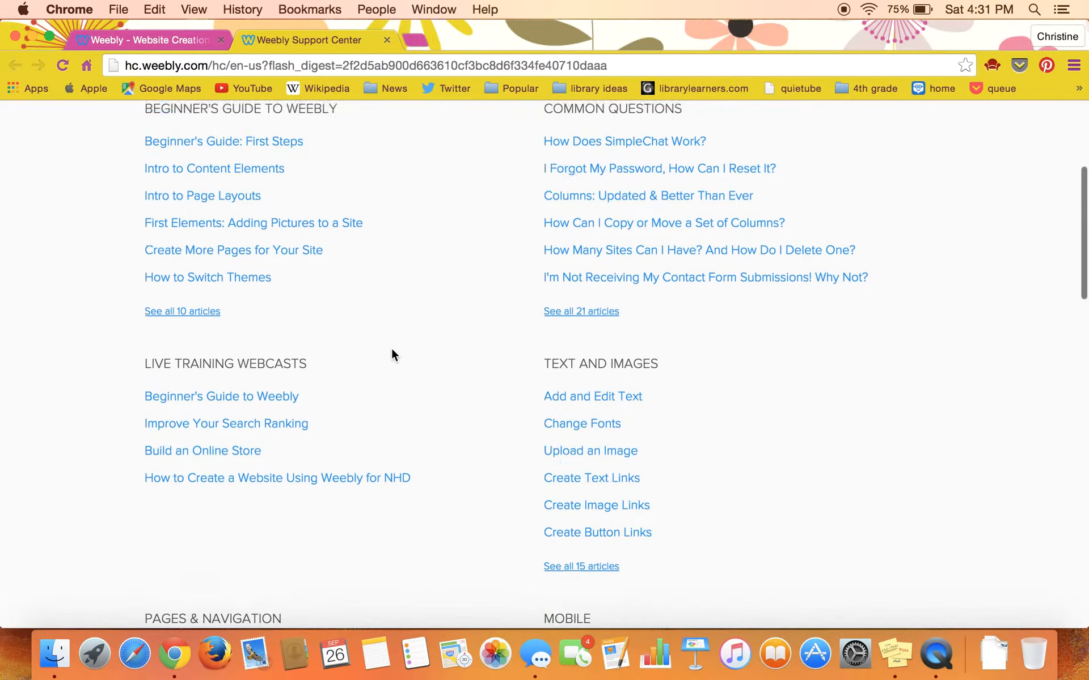
{"action": "scroll", "coordinate": [392, 351], "scroll_direction": "up", "scroll_amount": 2}
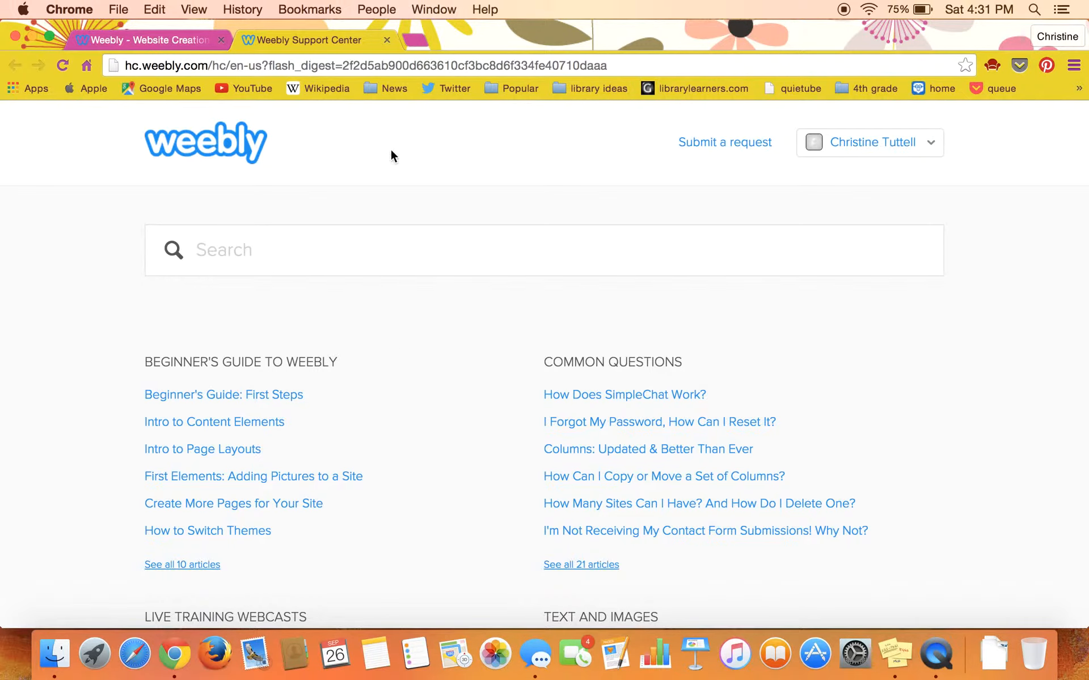
{"action": "left_click", "coordinate": [388, 39]}
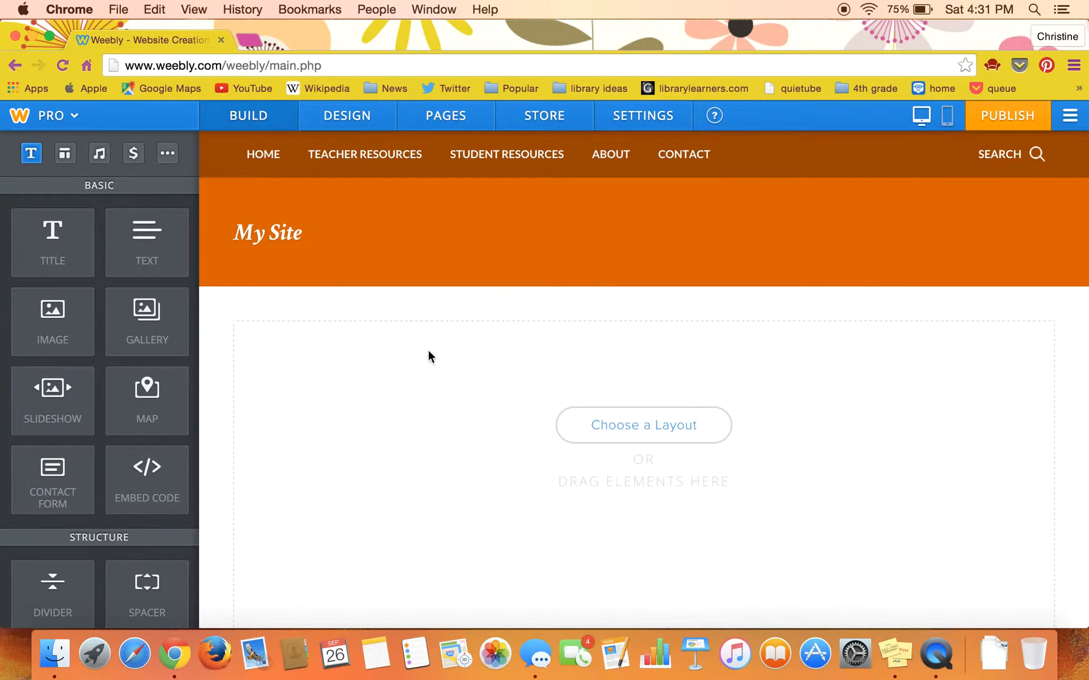